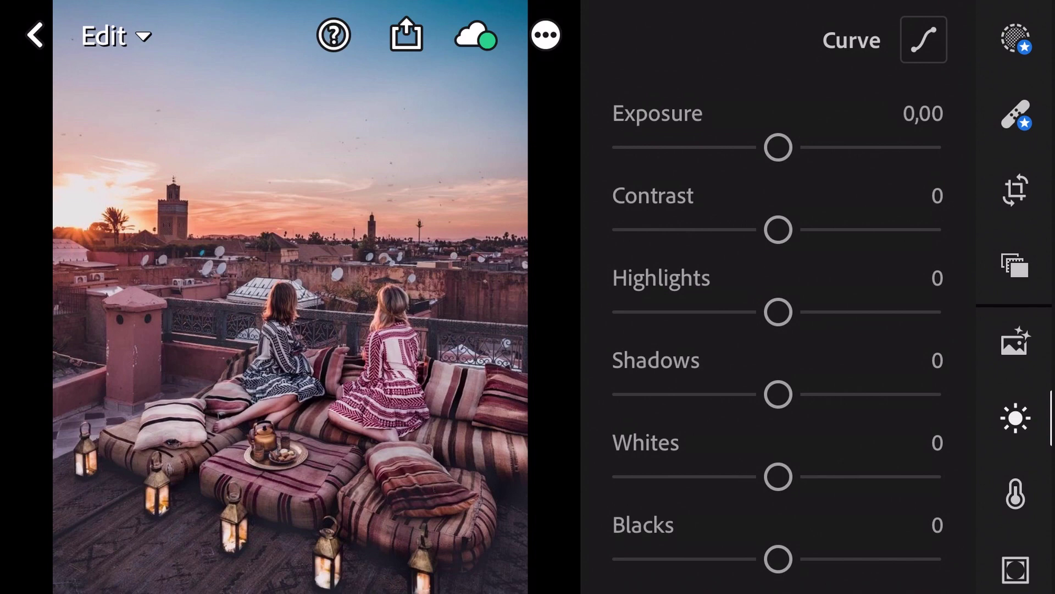
Set Light to Exposure +0.50, Contrast +10, Shadows +25, Whites -100, Blacks +15
{"action": "left_click", "coordinate": [779, 148]}
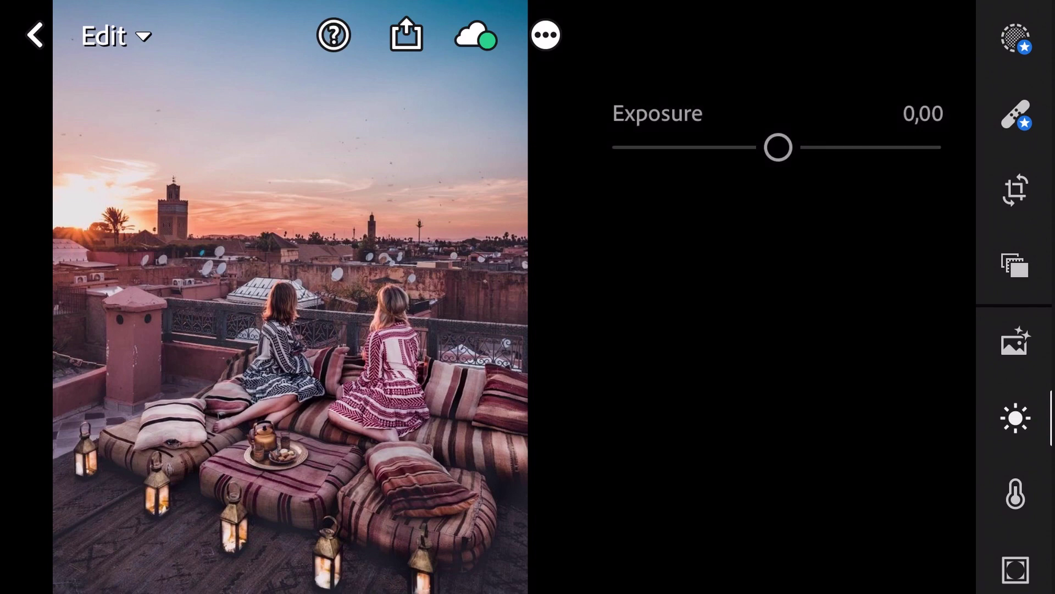
{"action": "left_click_drag", "start_coordinate": [778, 148], "coordinate": [799, 147]}
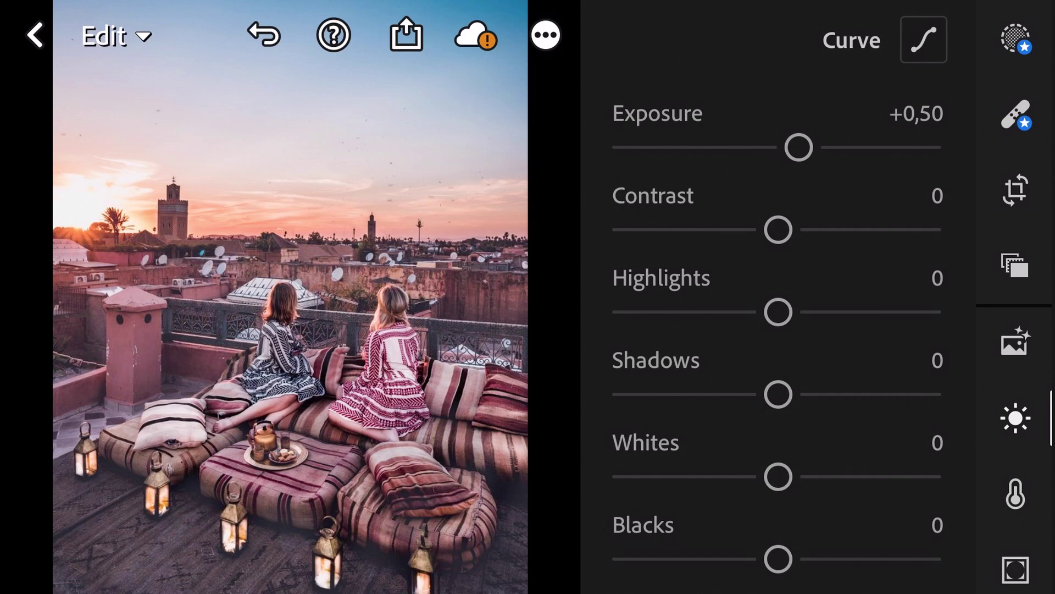
{"action": "left_click_drag", "start_coordinate": [778, 230], "coordinate": [799, 230]}
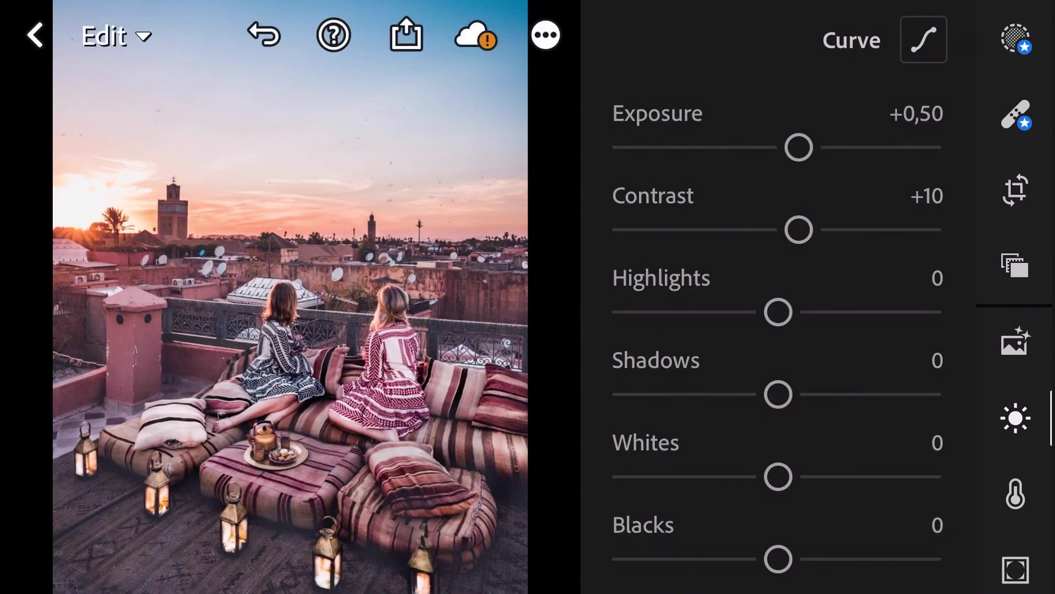
{"action": "left_click_drag", "start_coordinate": [778, 394], "coordinate": [826, 394]}
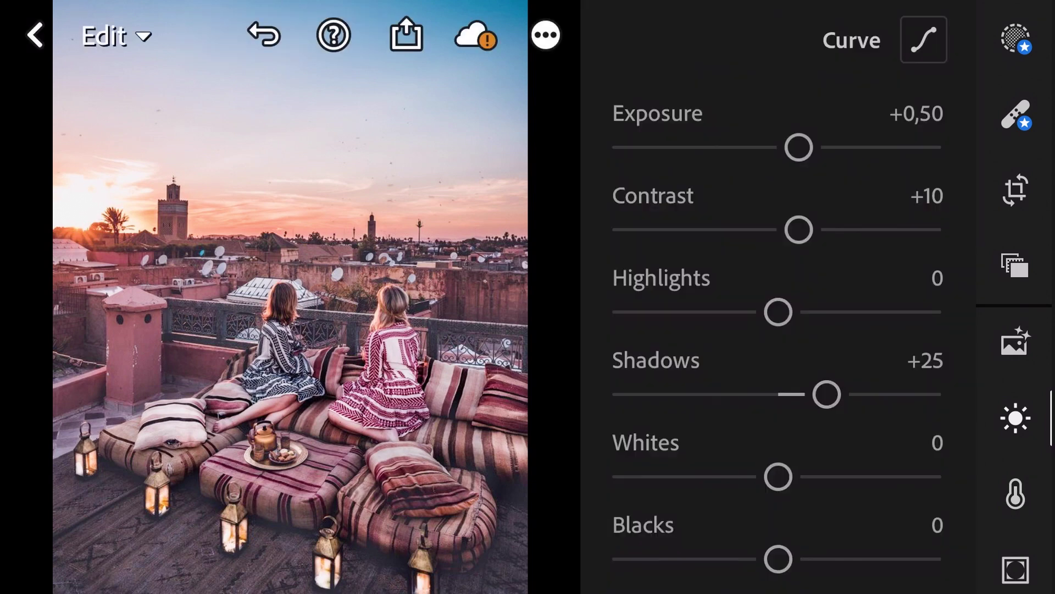
{"action": "left_click_drag", "start_coordinate": [778, 477], "coordinate": [626, 476]}
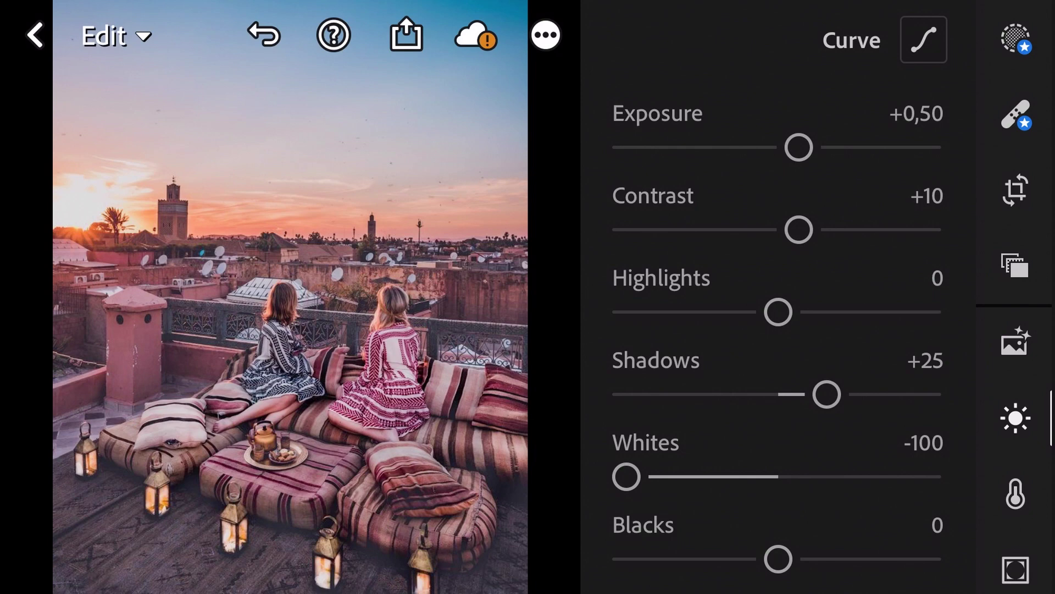
{"action": "left_click_drag", "start_coordinate": [778, 559], "coordinate": [809, 560]}
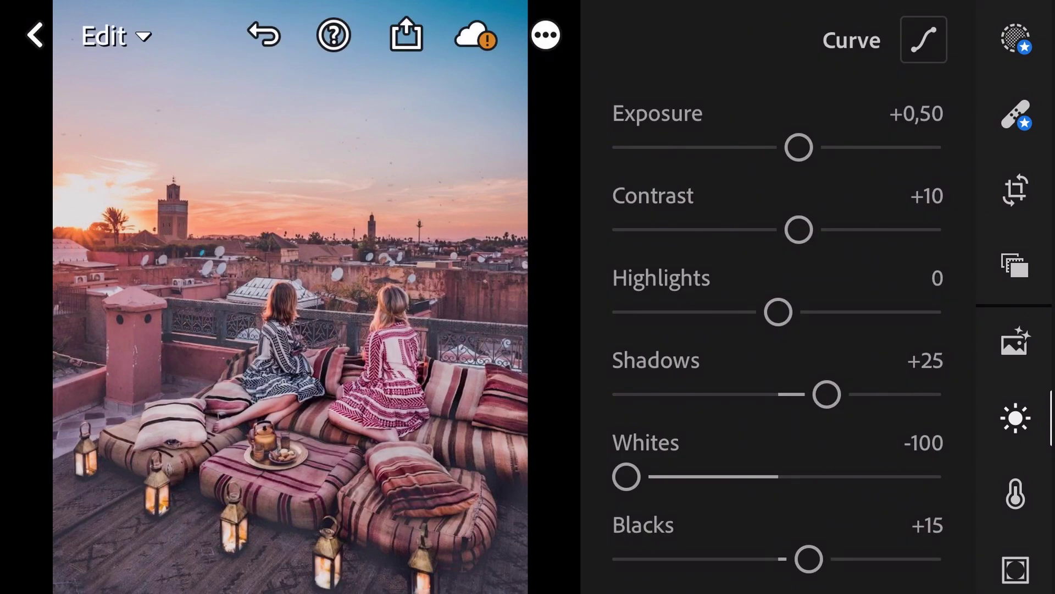
{"action": "left_click", "coordinate": [924, 40]}
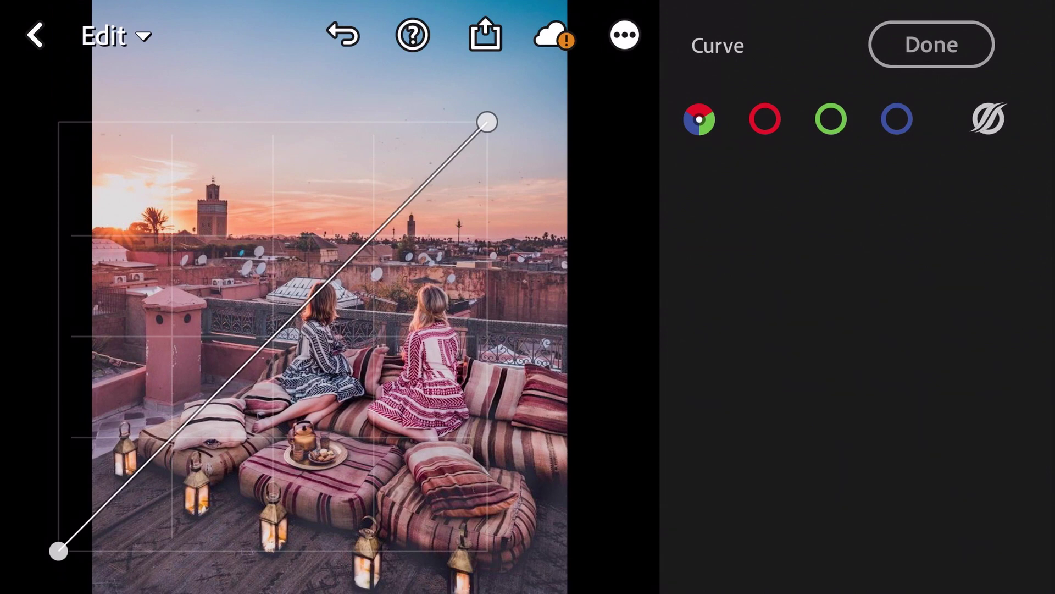
Add shadow, midtone and highlight points to the RGB curve and lift the shadow point
{"action": "left_click", "coordinate": [166, 443]}
{"action": "left_click", "coordinate": [281, 328]}
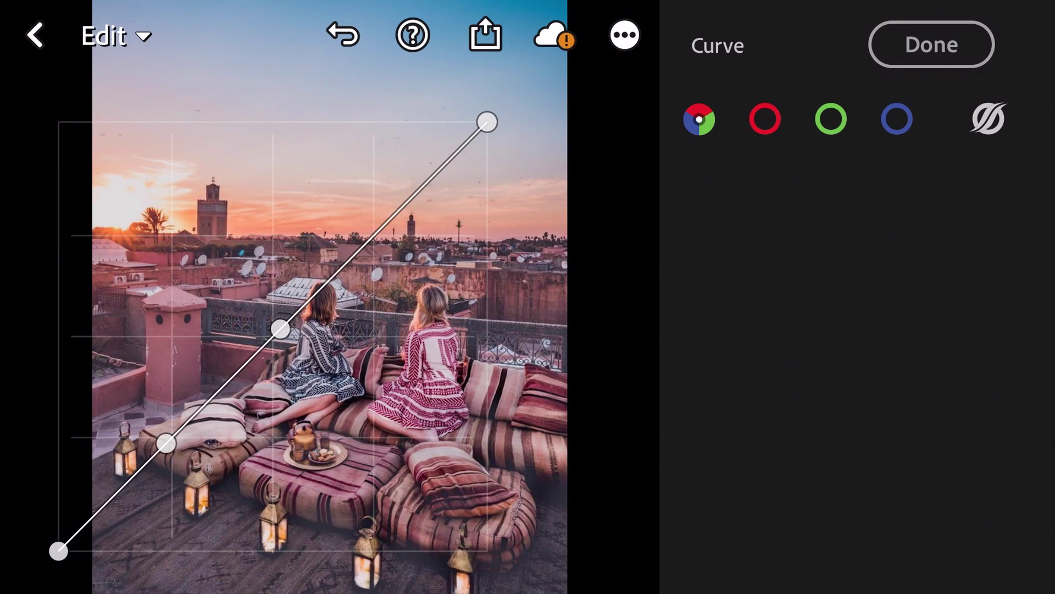
{"action": "left_click", "coordinate": [371, 239]}
{"action": "left_click_drag", "start_coordinate": [166, 444], "coordinate": [202, 425]}
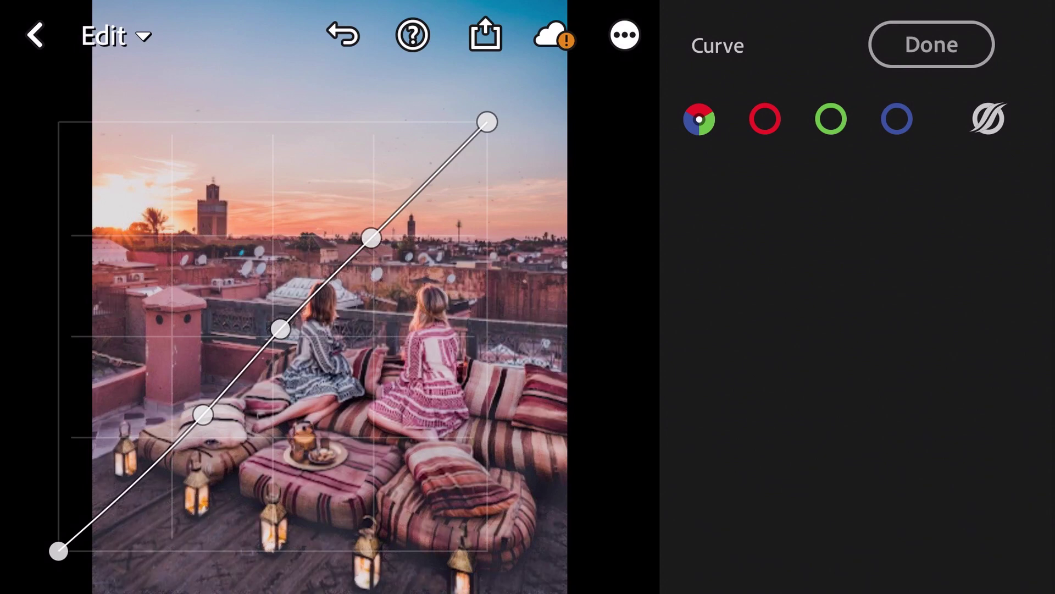
{"action": "left_click_drag", "start_coordinate": [201, 425], "coordinate": [200, 425]}
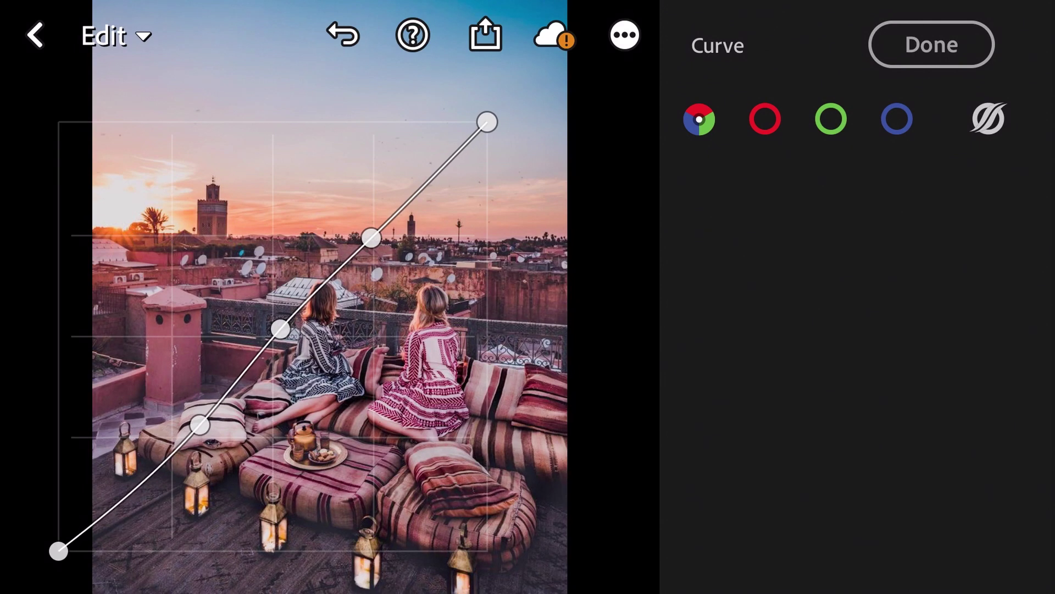
{"action": "mouse_move", "coordinate": [200, 425]}
{"action": "left_mouse_down"}
{"action": "mouse_move", "coordinate": [191, 417]}
{"action": "mouse_move", "coordinate": [192, 426]}
{"action": "left_mouse_up"}
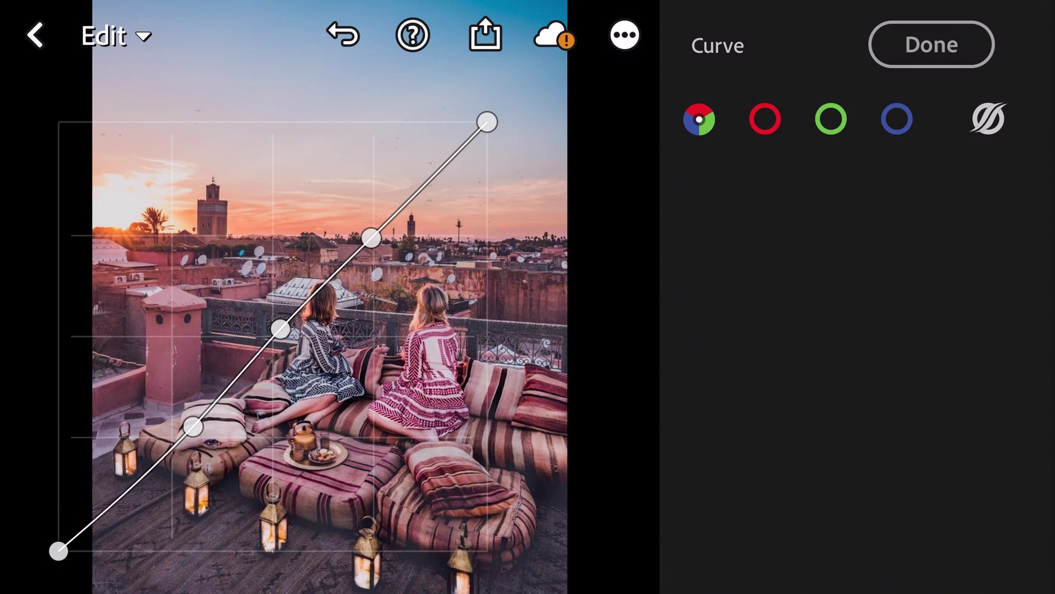
Raise the RGB curve's midtone and highlight points to brighten the photo
{"action": "left_click_drag", "start_coordinate": [281, 328], "coordinate": [328, 260]}
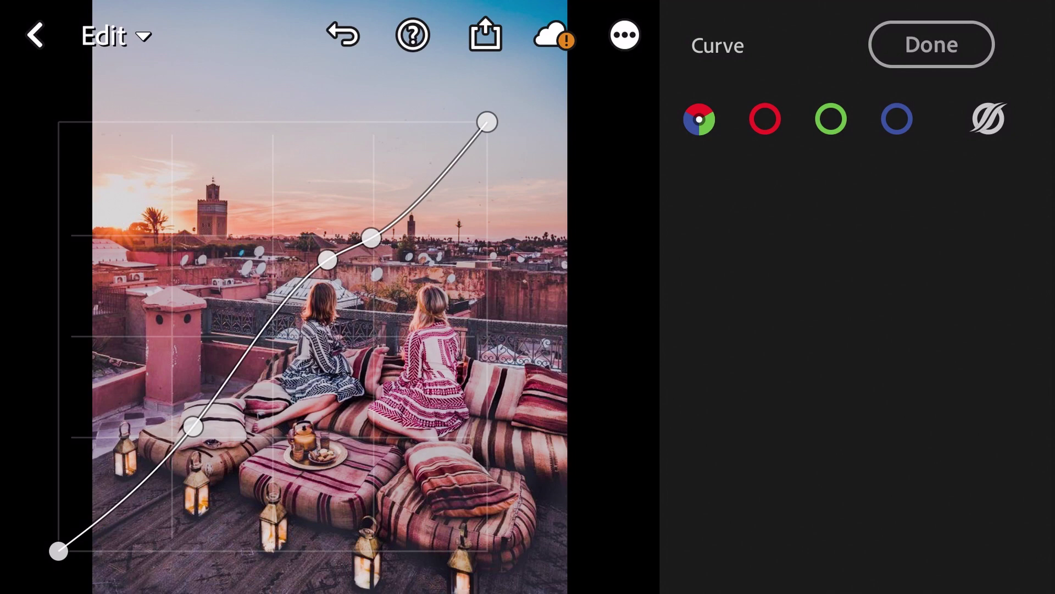
{"action": "left_click_drag", "start_coordinate": [371, 239], "coordinate": [412, 212]}
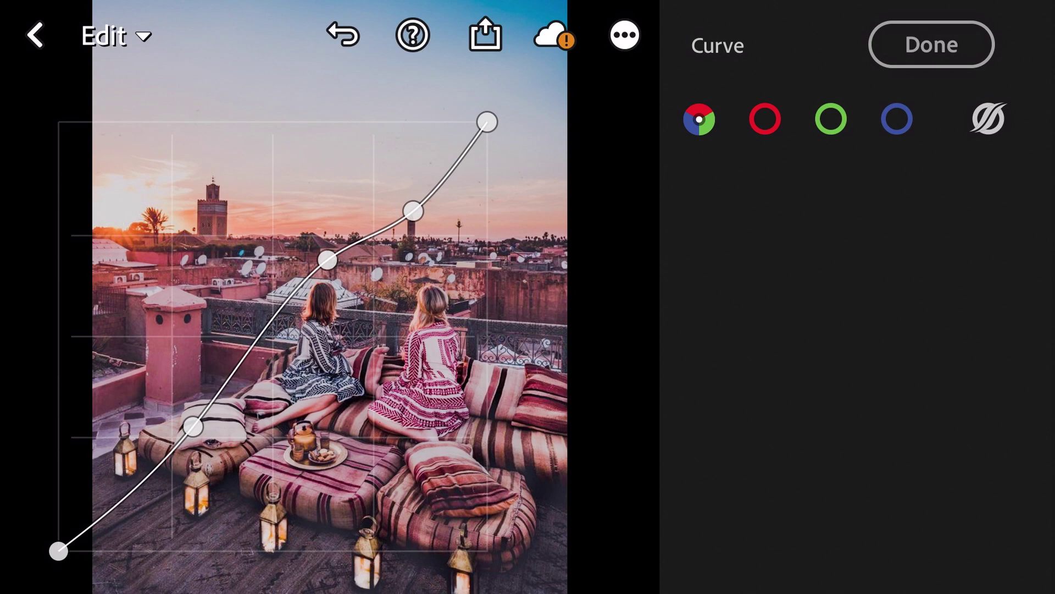
{"action": "mouse_move", "coordinate": [413, 212]}
{"action": "left_mouse_down"}
{"action": "mouse_move", "coordinate": [431, 189]}
{"action": "mouse_move", "coordinate": [438, 195]}
{"action": "left_mouse_up"}
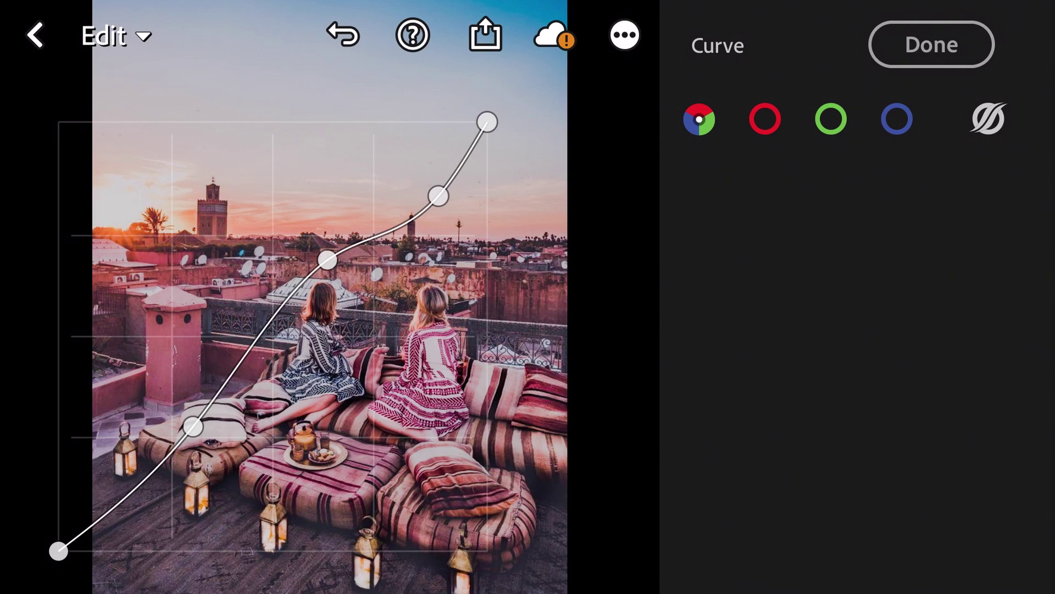
{"action": "mouse_move", "coordinate": [438, 196]}
{"action": "left_mouse_down"}
{"action": "mouse_move", "coordinate": [420, 190]}
{"action": "mouse_move", "coordinate": [414, 205]}
{"action": "left_mouse_up"}
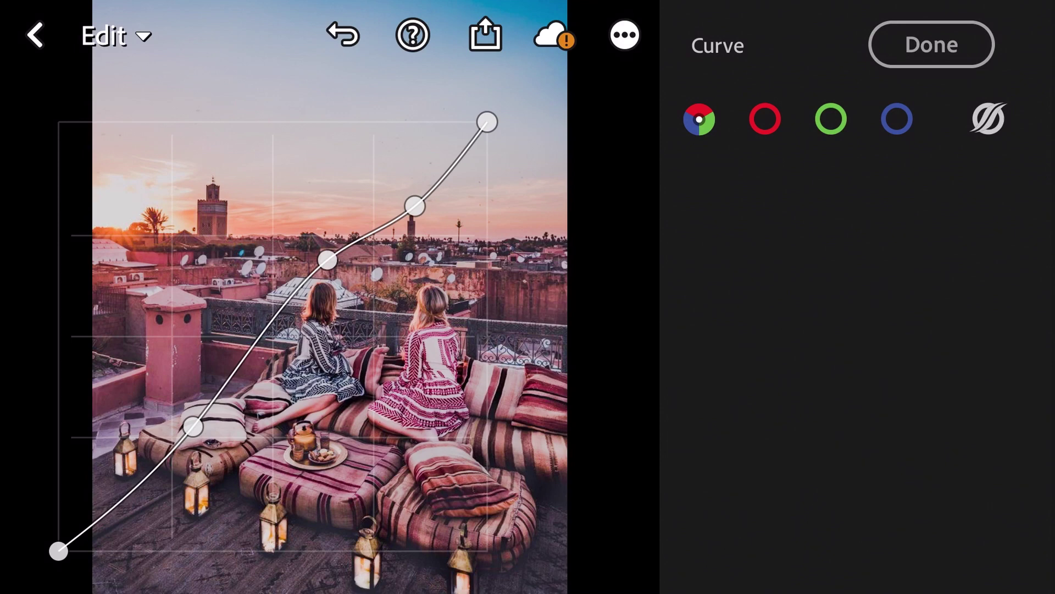
Add four points along the red channel curve, from shadows to highlights
{"action": "left_click", "coordinate": [766, 119]}
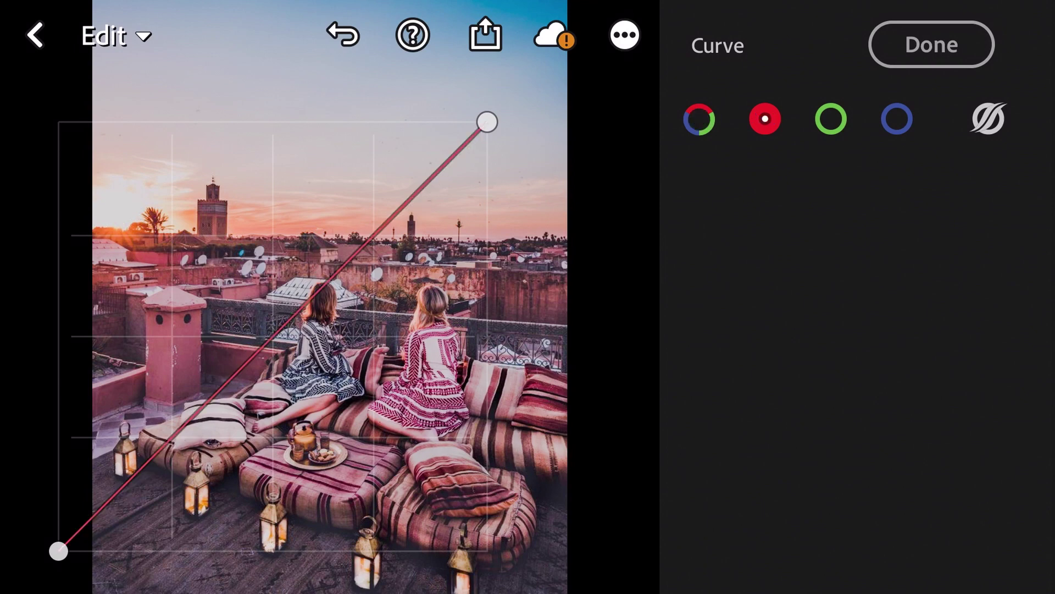
{"action": "left_click", "coordinate": [111, 498]}
{"action": "left_click", "coordinate": [166, 443]}
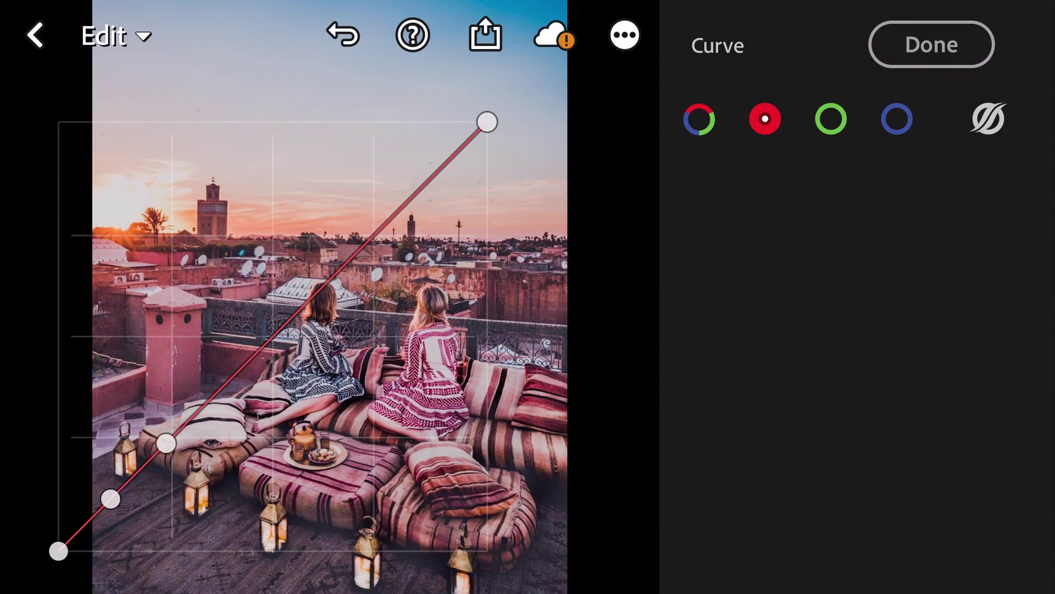
{"action": "left_click", "coordinate": [277, 332]}
{"action": "left_click", "coordinate": [370, 239]}
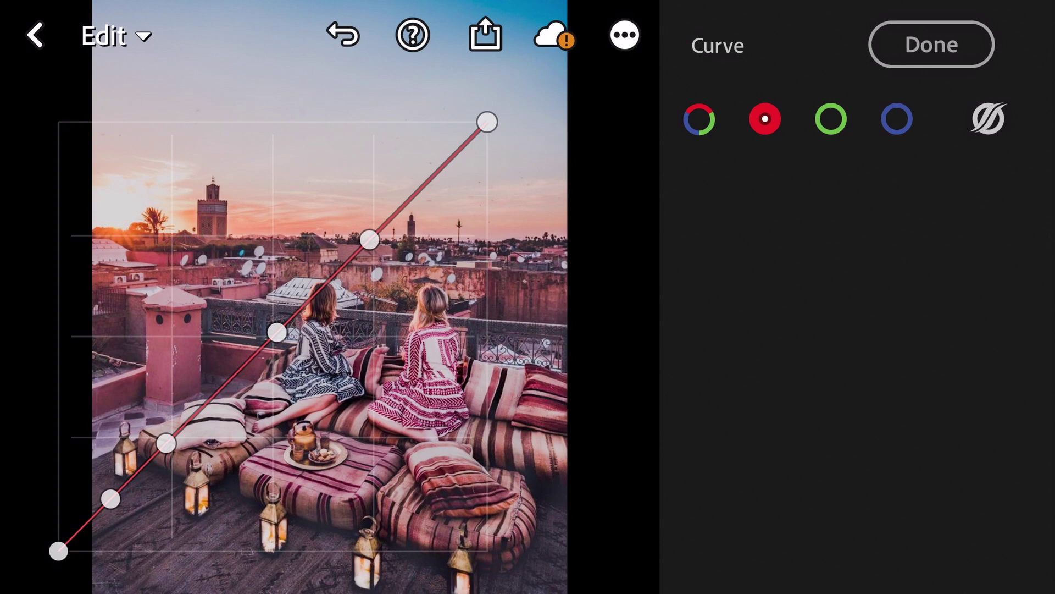
Pull the red curve's shadow and lower-midtone points down
{"action": "left_click_drag", "start_coordinate": [166, 443], "coordinate": [172, 467]}
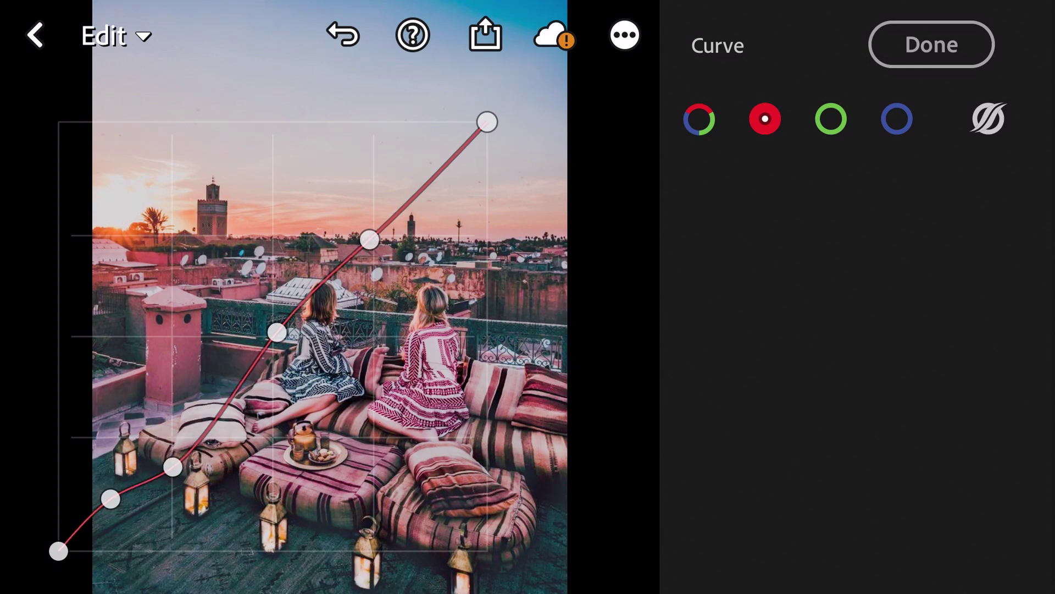
{"action": "left_click_drag", "start_coordinate": [115, 510], "coordinate": [125, 512]}
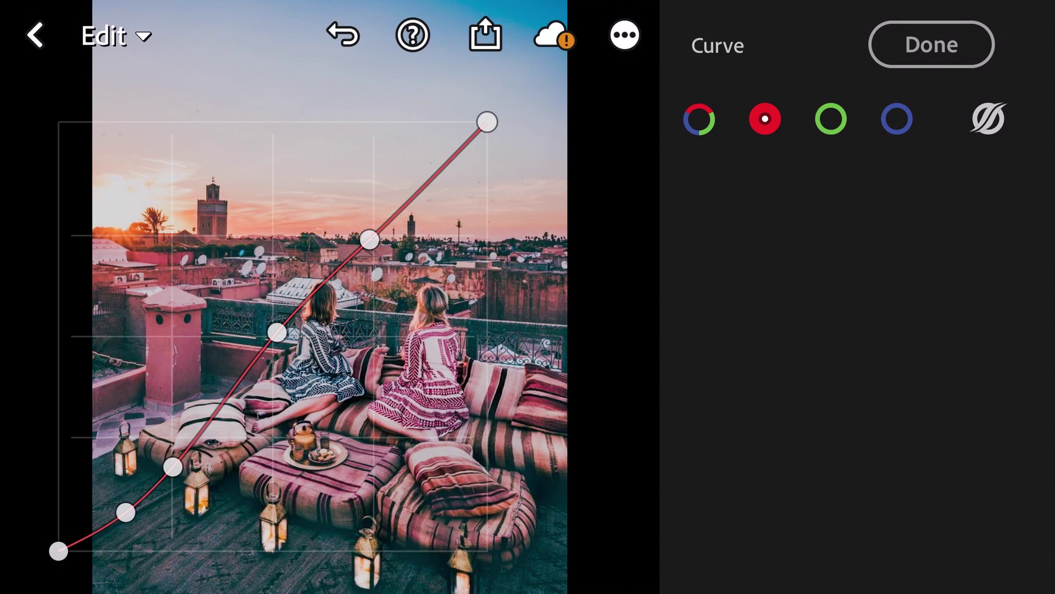
{"action": "left_click_drag", "start_coordinate": [173, 467], "coordinate": [179, 478]}
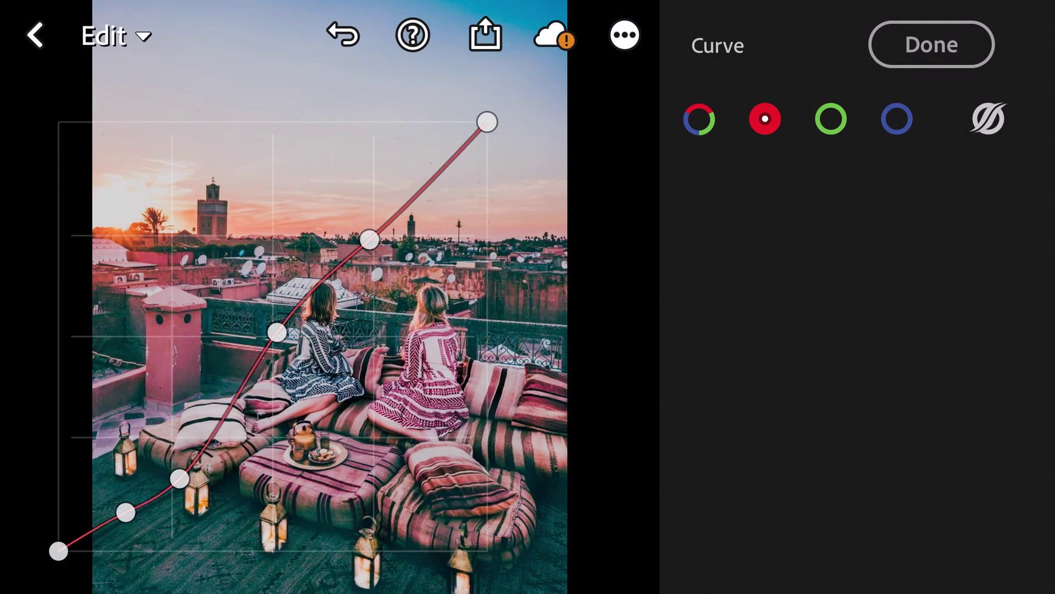
{"action": "left_click_drag", "start_coordinate": [125, 513], "coordinate": [119, 532]}
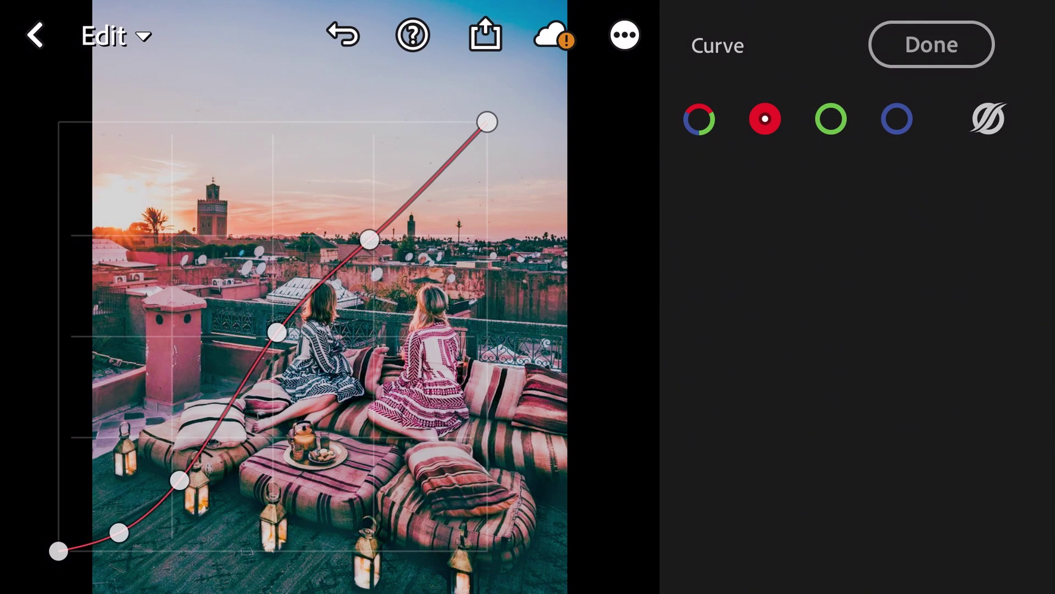
{"action": "left_click_drag", "start_coordinate": [179, 478], "coordinate": [184, 465]}
Lower the red midtone point and raise the red highlight point for pink warmth
{"action": "left_click_drag", "start_coordinate": [277, 331], "coordinate": [254, 358]}
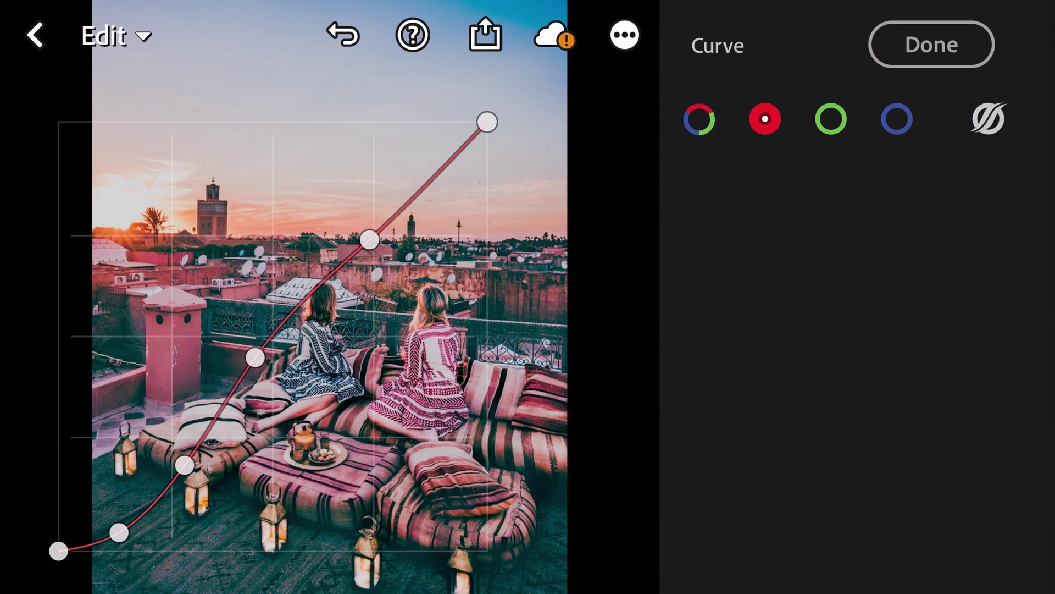
{"action": "left_click_drag", "start_coordinate": [369, 239], "coordinate": [358, 225]}
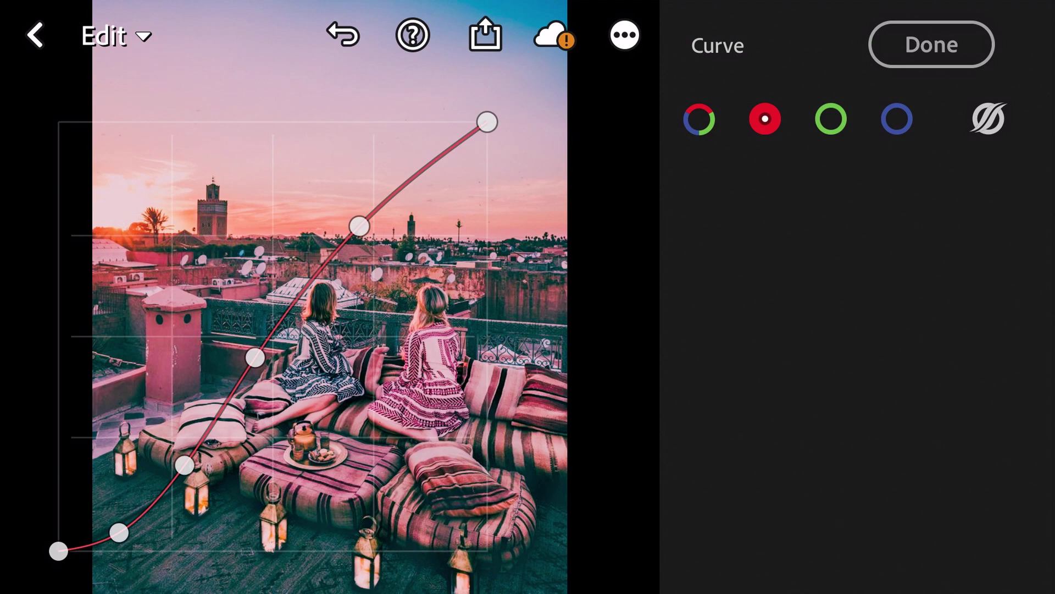
{"action": "mouse_move", "coordinate": [359, 224]}
{"action": "left_mouse_down"}
{"action": "mouse_move", "coordinate": [368, 203]}
{"action": "mouse_move", "coordinate": [362, 226]}
{"action": "left_mouse_up"}
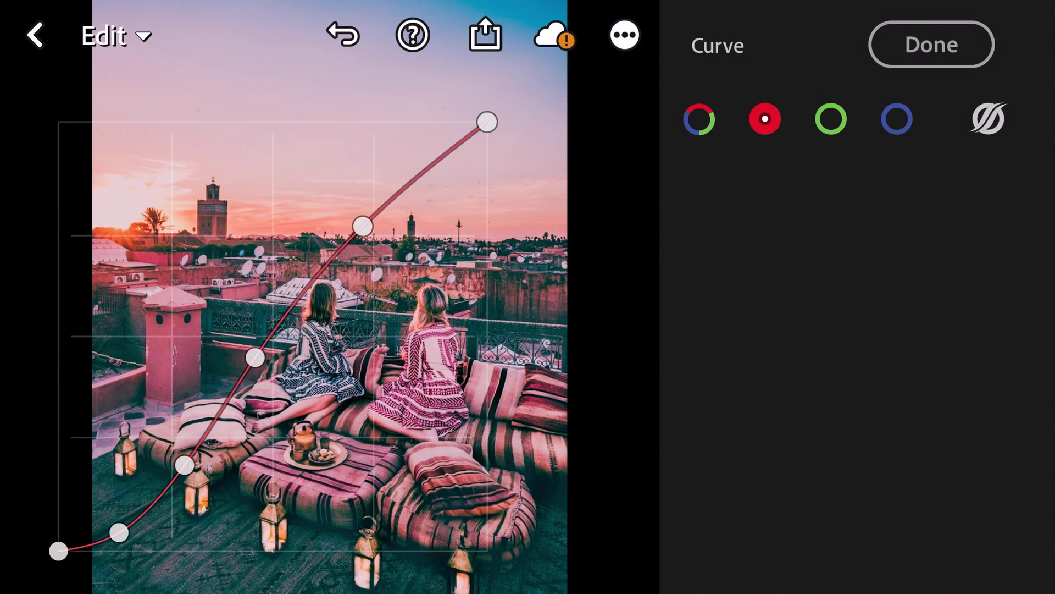
{"action": "left_click", "coordinate": [831, 119]}
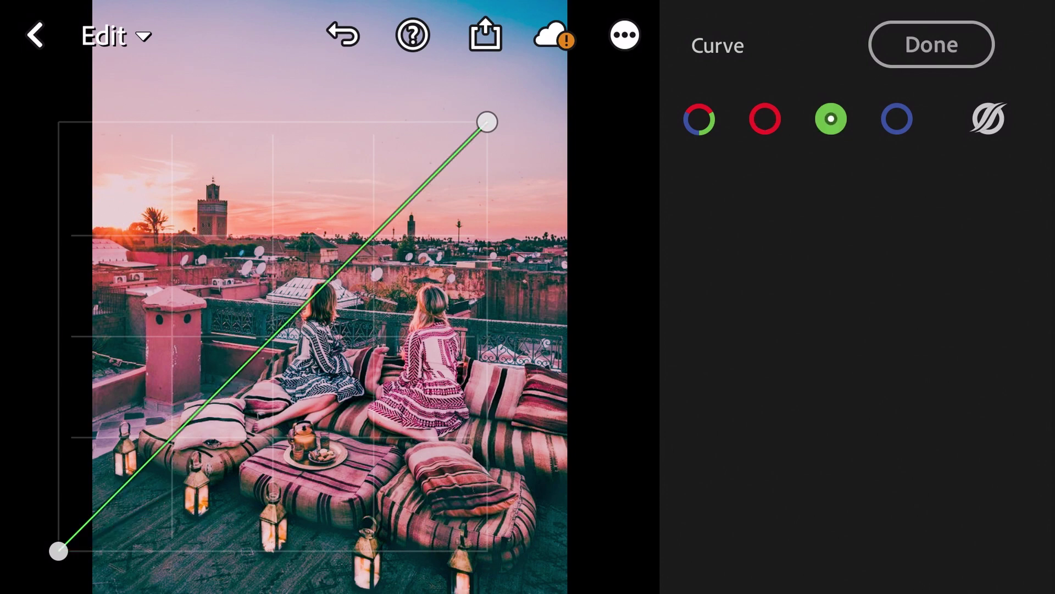
Add four points along the green channel curve
{"action": "left_click", "coordinate": [110, 499]}
{"action": "left_click", "coordinate": [273, 336]}
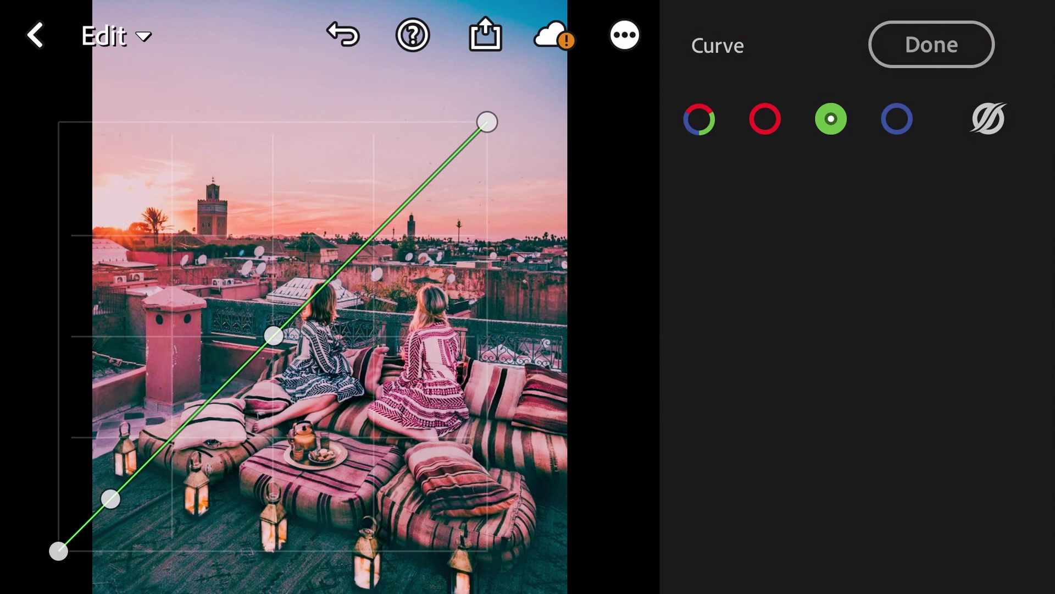
{"action": "left_click", "coordinate": [368, 241]}
{"action": "left_click", "coordinate": [436, 173]}
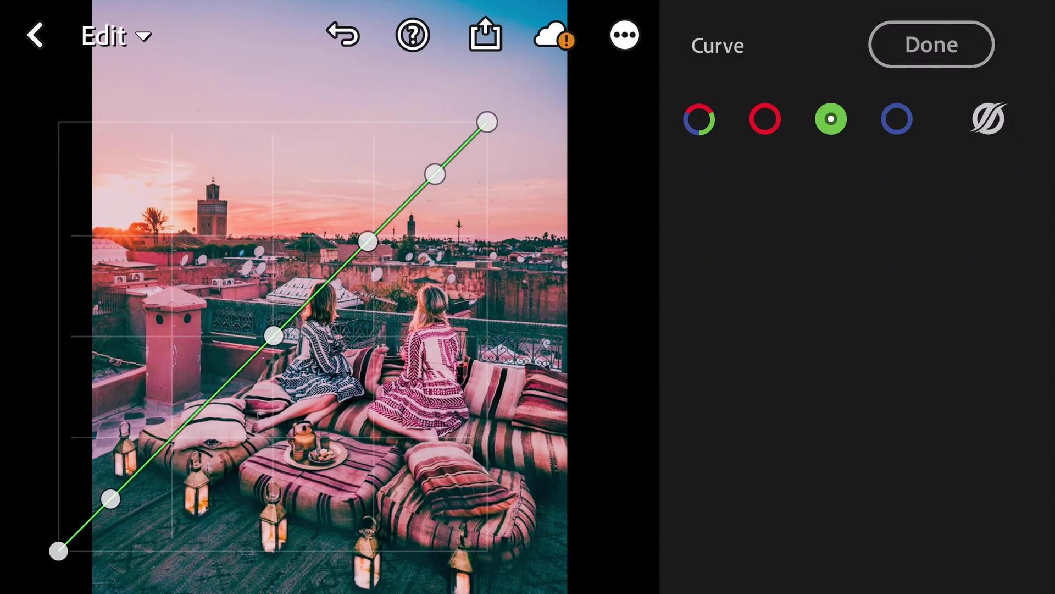
Drop the green shadow and midtone points, lifting the upper midtones slightly
{"action": "left_click_drag", "start_coordinate": [110, 498], "coordinate": [117, 524]}
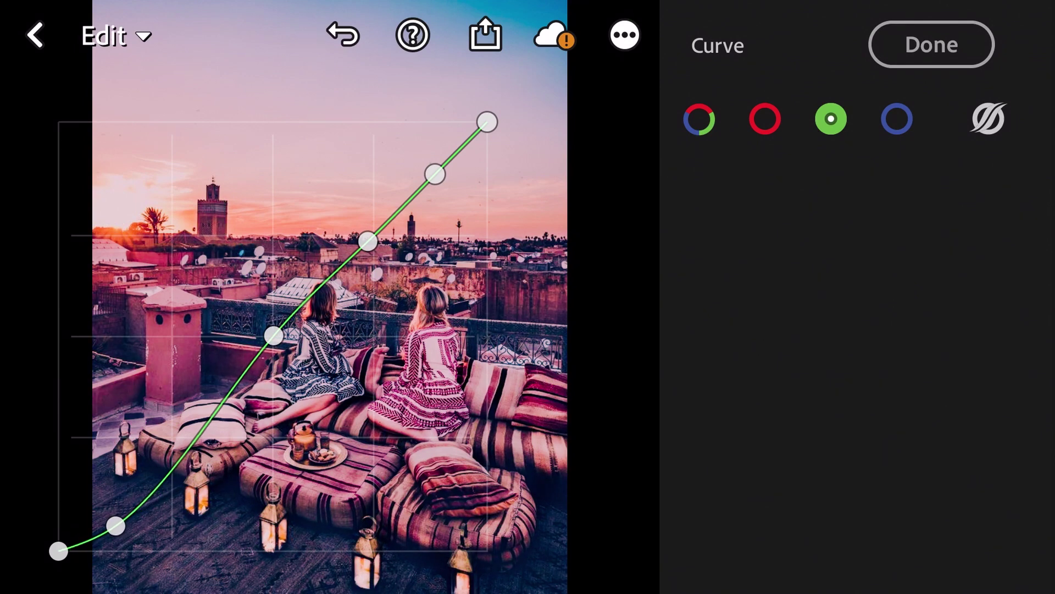
{"action": "left_click_drag", "start_coordinate": [275, 335], "coordinate": [259, 350]}
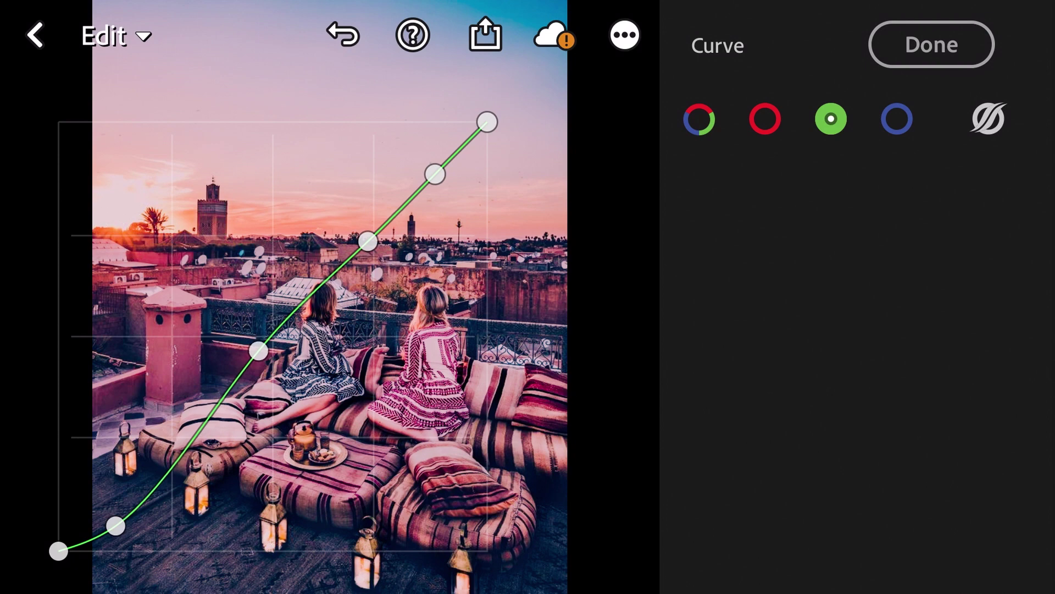
{"action": "left_click_drag", "start_coordinate": [368, 240], "coordinate": [360, 231]}
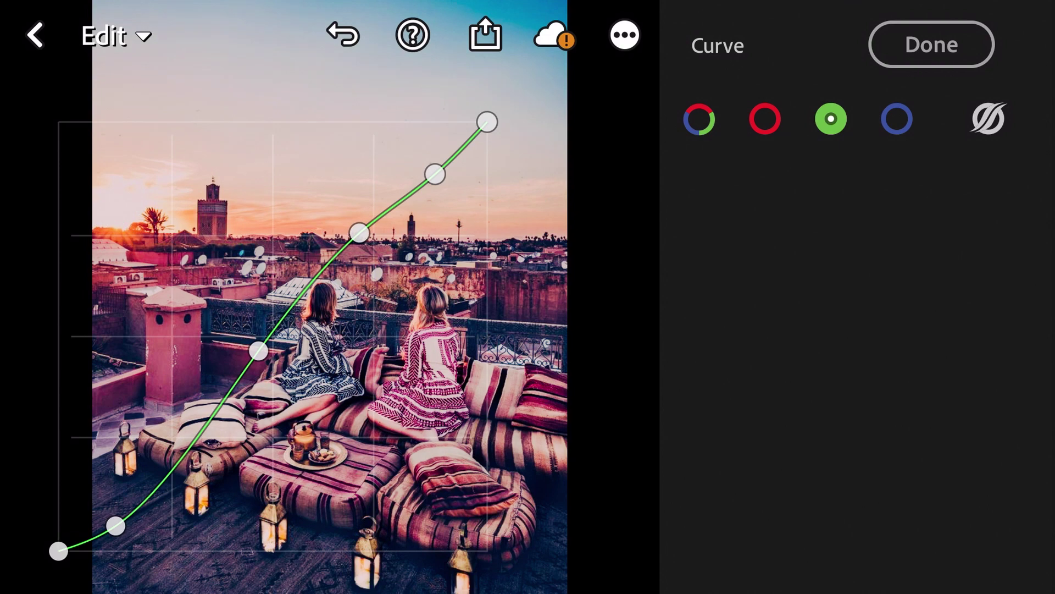
{"action": "left_click_drag", "start_coordinate": [434, 174], "coordinate": [430, 185]}
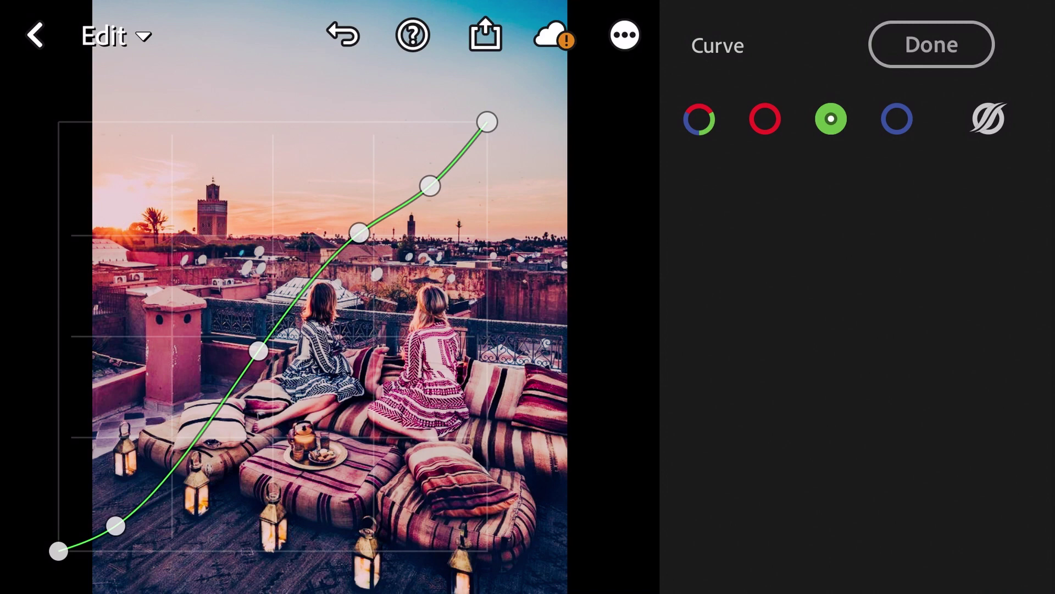
{"action": "left_click", "coordinate": [897, 118]}
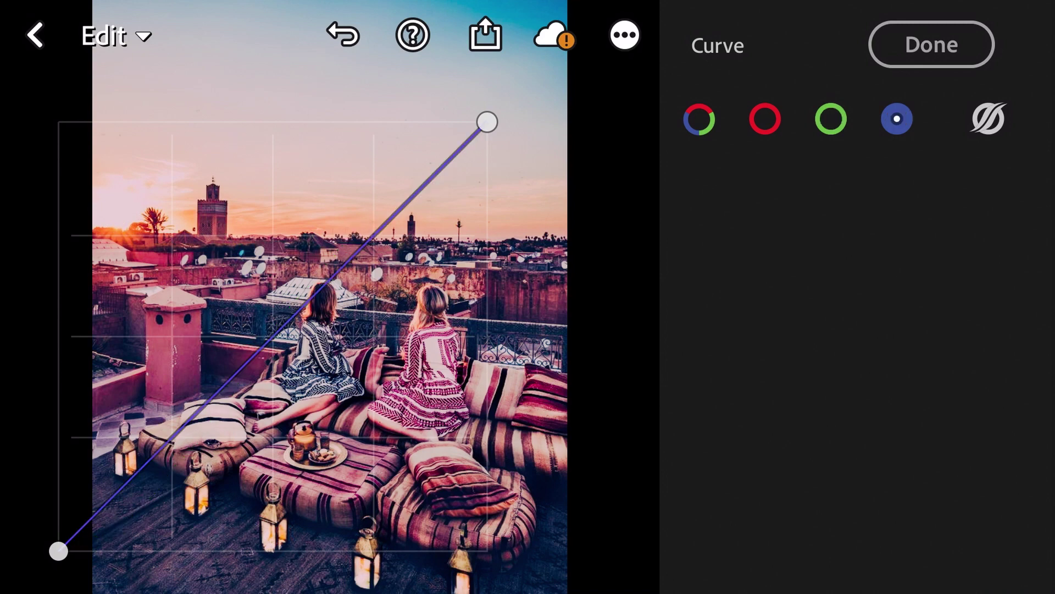
Add four points along the blue channel curve
{"action": "left_click", "coordinate": [119, 490]}
{"action": "left_click", "coordinate": [183, 425]}
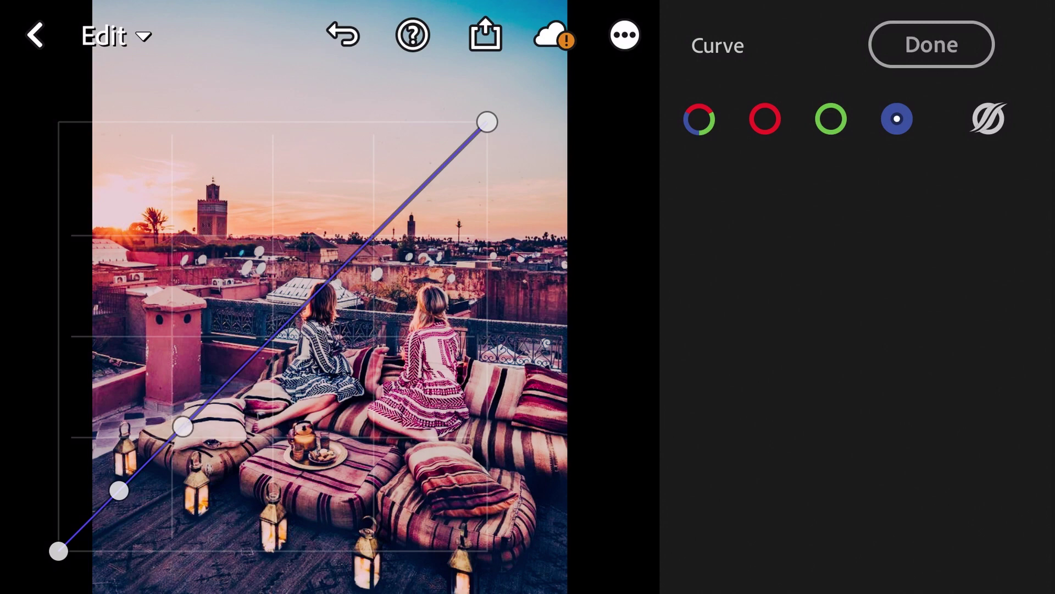
{"action": "left_click", "coordinate": [266, 342]}
{"action": "left_click", "coordinate": [370, 240]}
Lower the blue shadow and midtone points, raise the upper point, and finish the curve
{"action": "left_click_drag", "start_coordinate": [119, 491], "coordinate": [110, 529]}
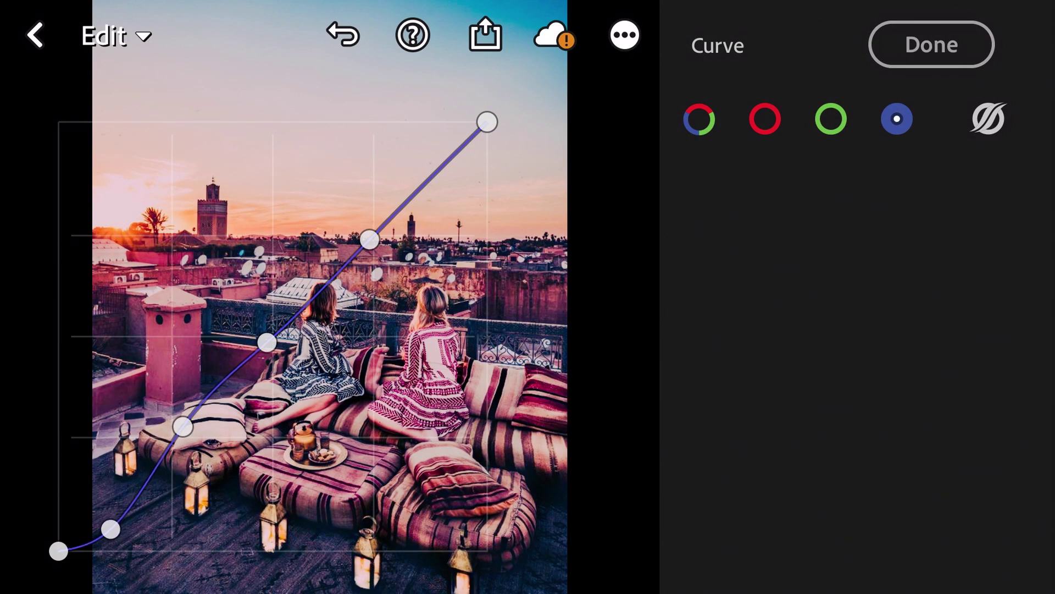
{"action": "mouse_move", "coordinate": [183, 426]}
{"action": "left_mouse_down"}
{"action": "mouse_move", "coordinate": [177, 440]}
{"action": "mouse_move", "coordinate": [198, 435]}
{"action": "left_mouse_up"}
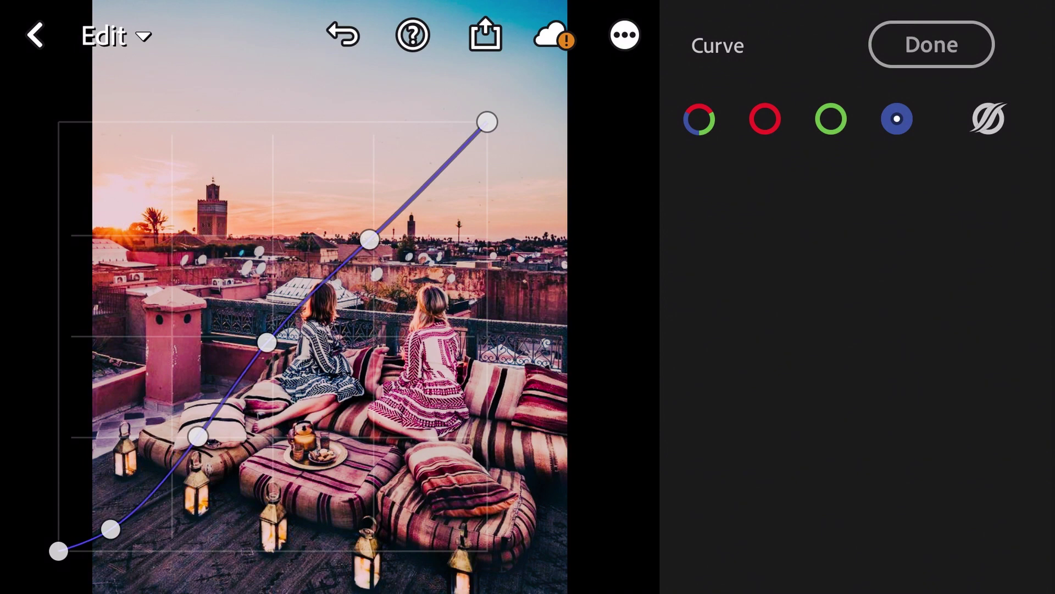
{"action": "left_click_drag", "start_coordinate": [267, 342], "coordinate": [255, 356]}
{"action": "left_click_drag", "start_coordinate": [370, 241], "coordinate": [371, 215]}
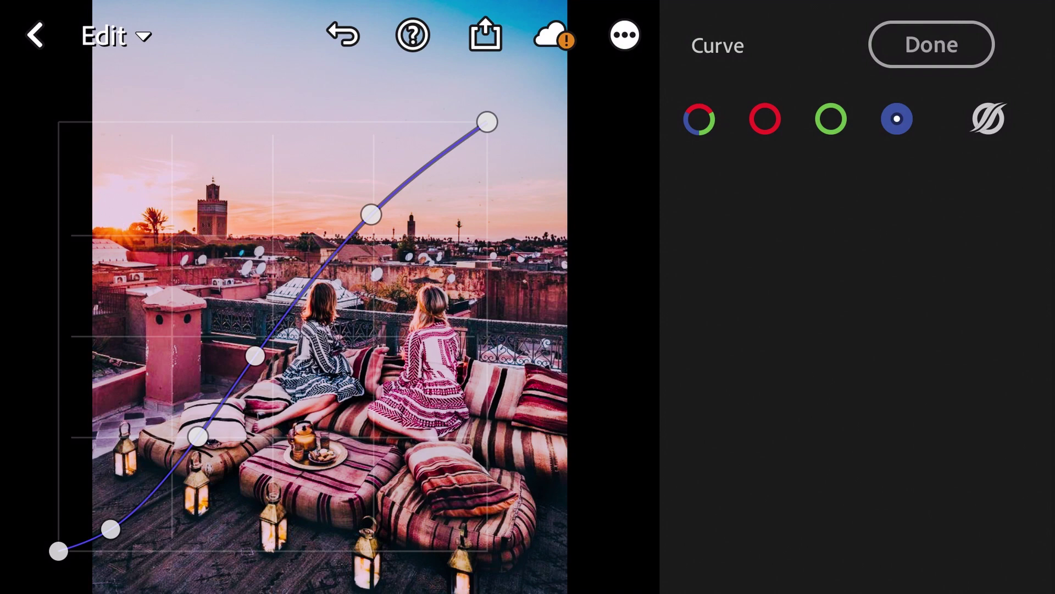
{"action": "left_click", "coordinate": [932, 45]}
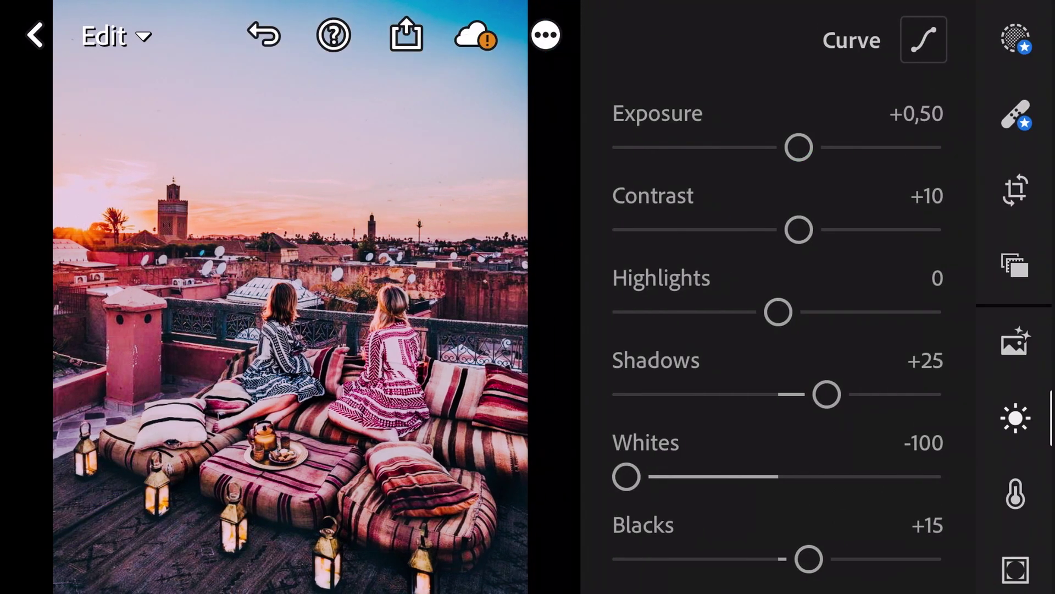
In the Color panel, set Temp +14, Tint -7, Vibrance +6 and Saturation -5
{"action": "left_click", "coordinate": [1016, 494]}
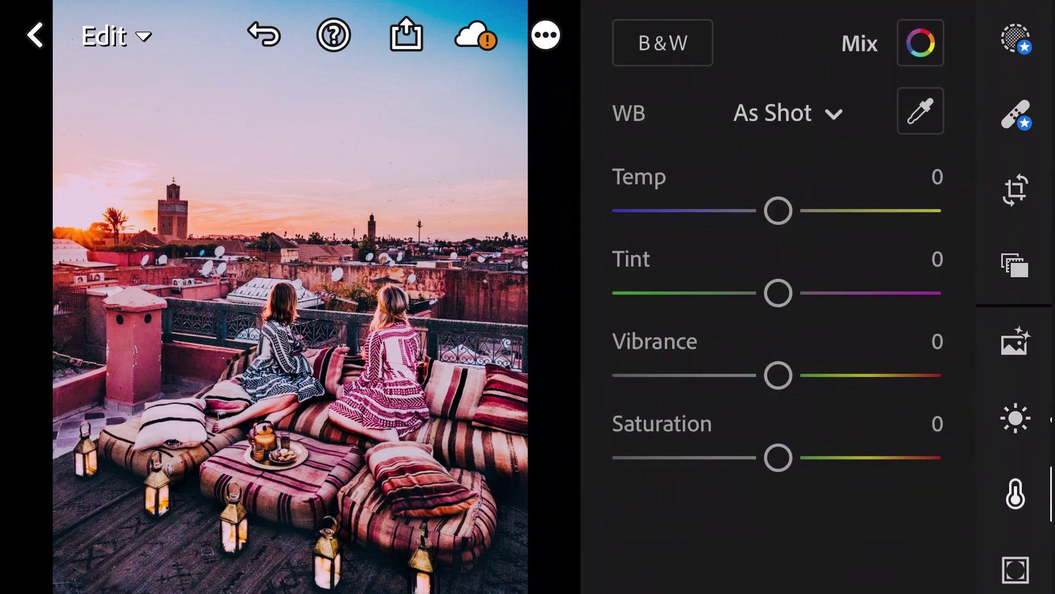
{"action": "left_click_drag", "start_coordinate": [778, 211], "coordinate": [799, 210]}
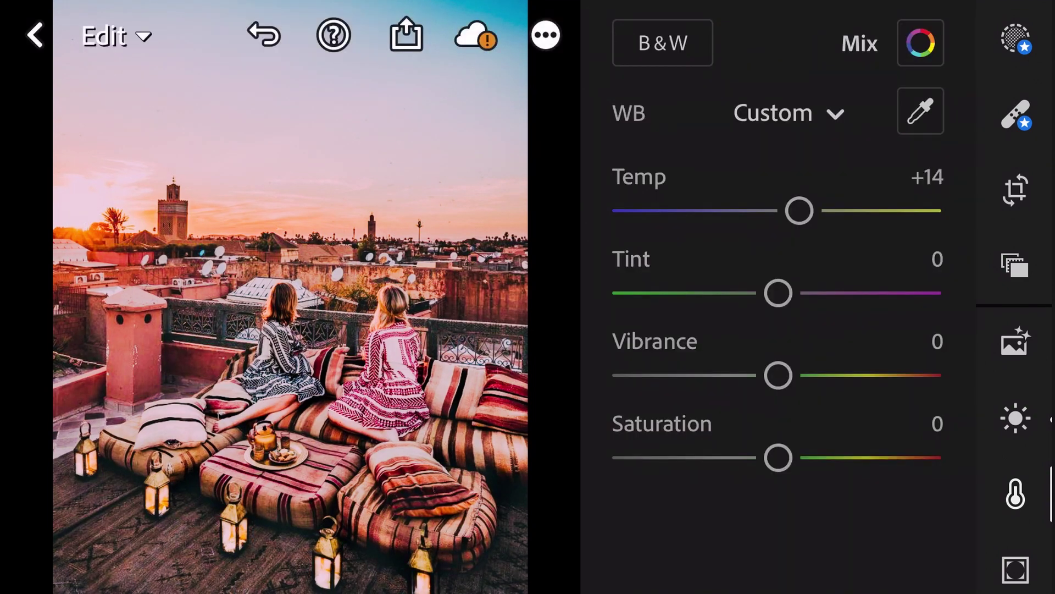
{"action": "left_click_drag", "start_coordinate": [777, 293], "coordinate": [768, 293]}
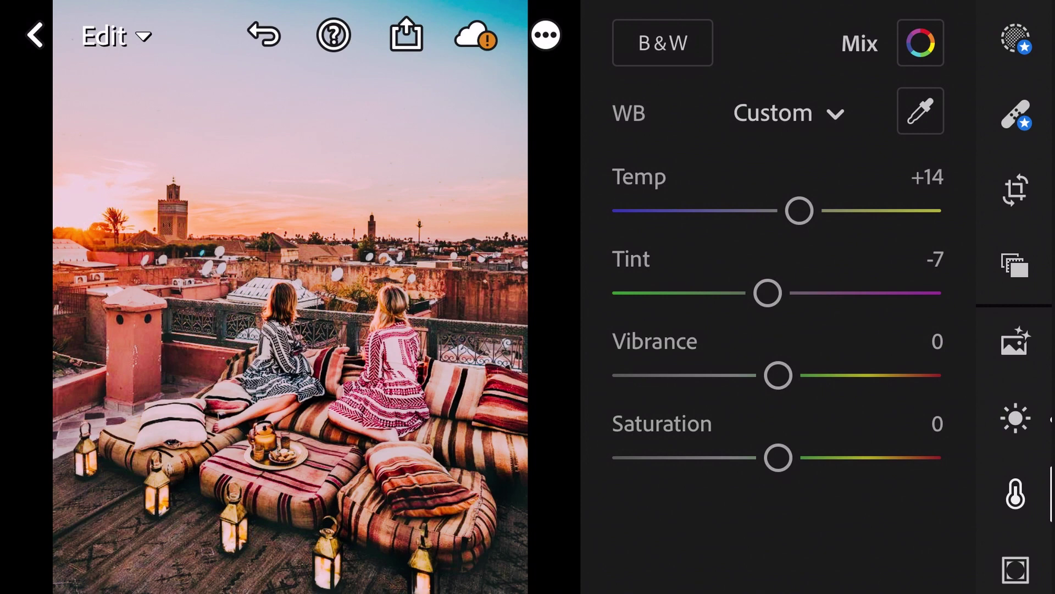
{"action": "left_click_drag", "start_coordinate": [778, 376], "coordinate": [787, 375]}
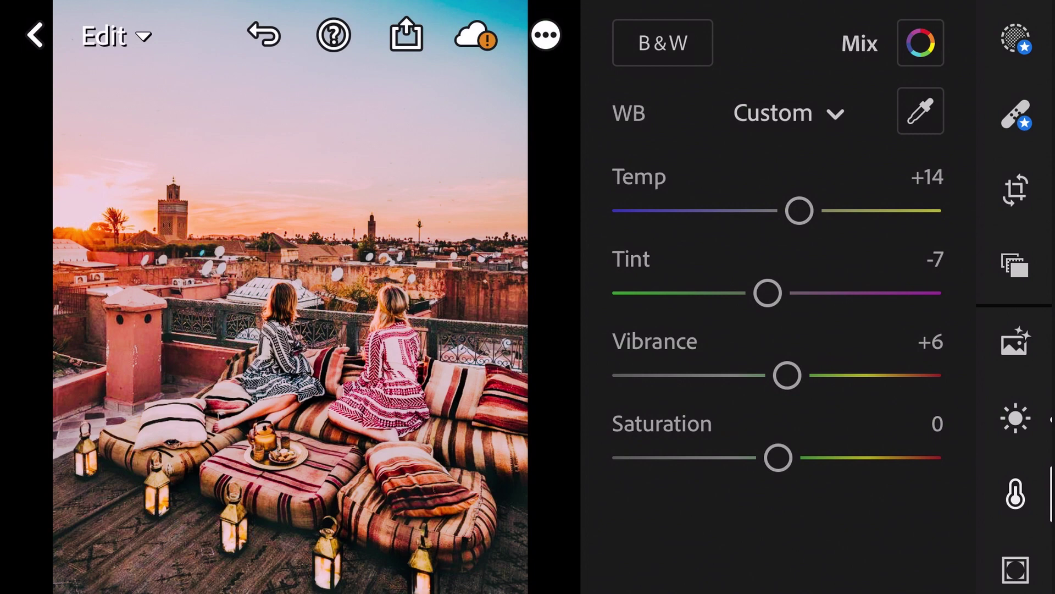
{"action": "left_click_drag", "start_coordinate": [777, 457], "coordinate": [771, 457]}
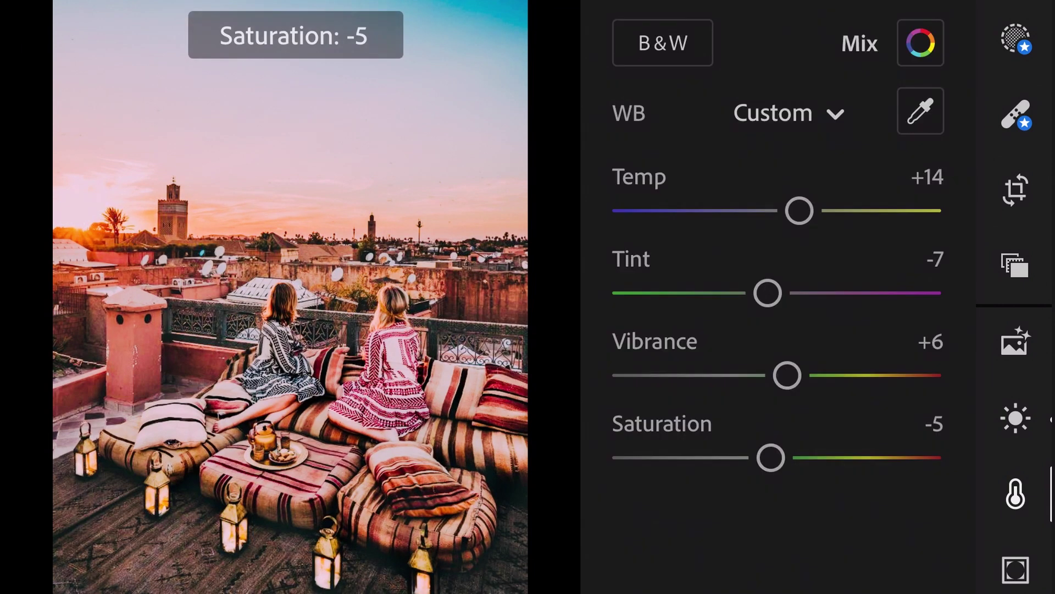
In Color Mix, set red Saturation -28 and Luminance +5
{"action": "left_click", "coordinate": [920, 43]}
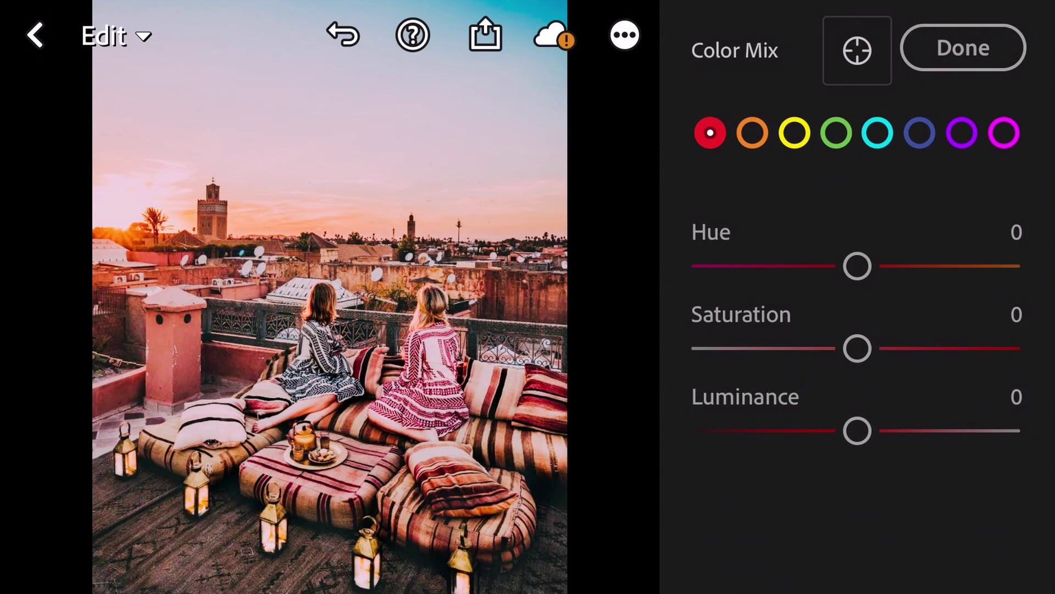
{"action": "left_click_drag", "start_coordinate": [858, 347], "coordinate": [815, 348]}
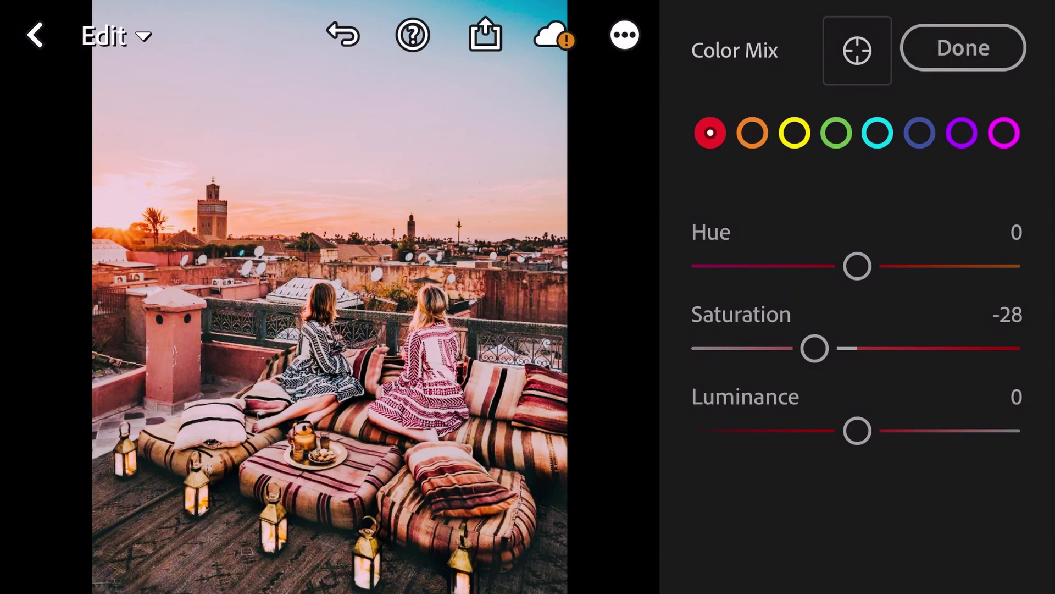
{"action": "left_click_drag", "start_coordinate": [857, 431], "coordinate": [865, 430]}
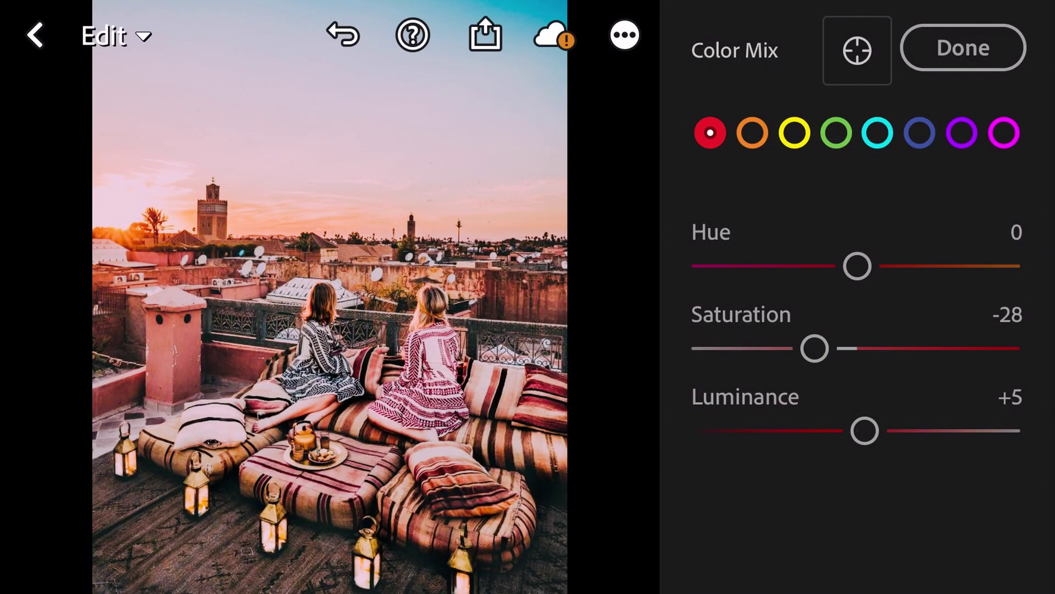
Set orange Hue -3, Saturation -33 and Luminance -20
{"action": "left_click", "coordinate": [752, 133]}
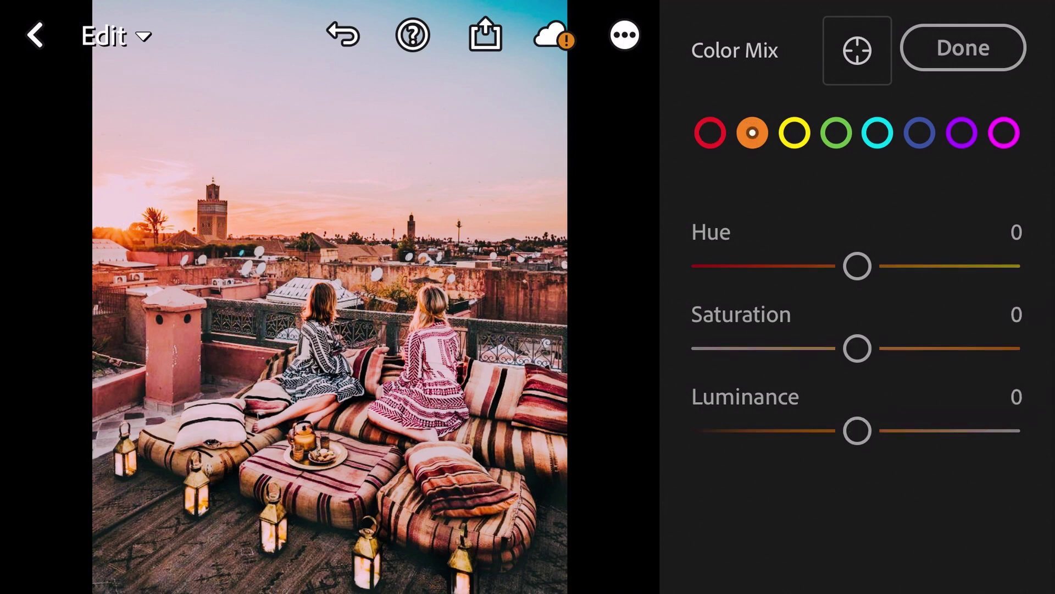
{"action": "left_click_drag", "start_coordinate": [858, 265], "coordinate": [853, 265]}
{"action": "left_click_drag", "start_coordinate": [858, 348], "coordinate": [808, 348]}
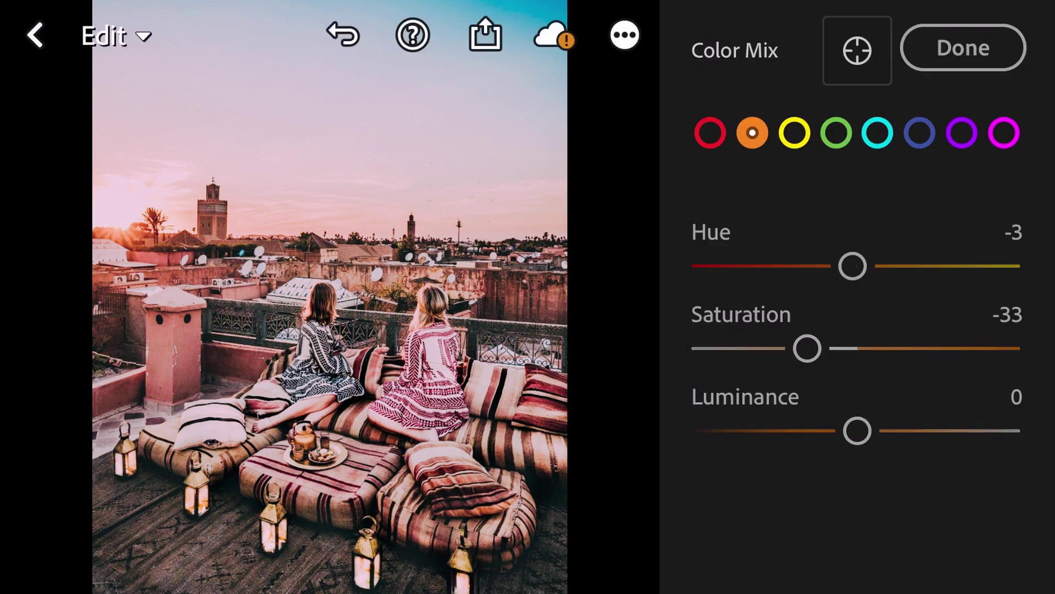
{"action": "left_click_drag", "start_coordinate": [858, 430], "coordinate": [827, 430]}
Heavily desaturate and brighten the yellow tones
{"action": "left_click", "coordinate": [795, 132]}
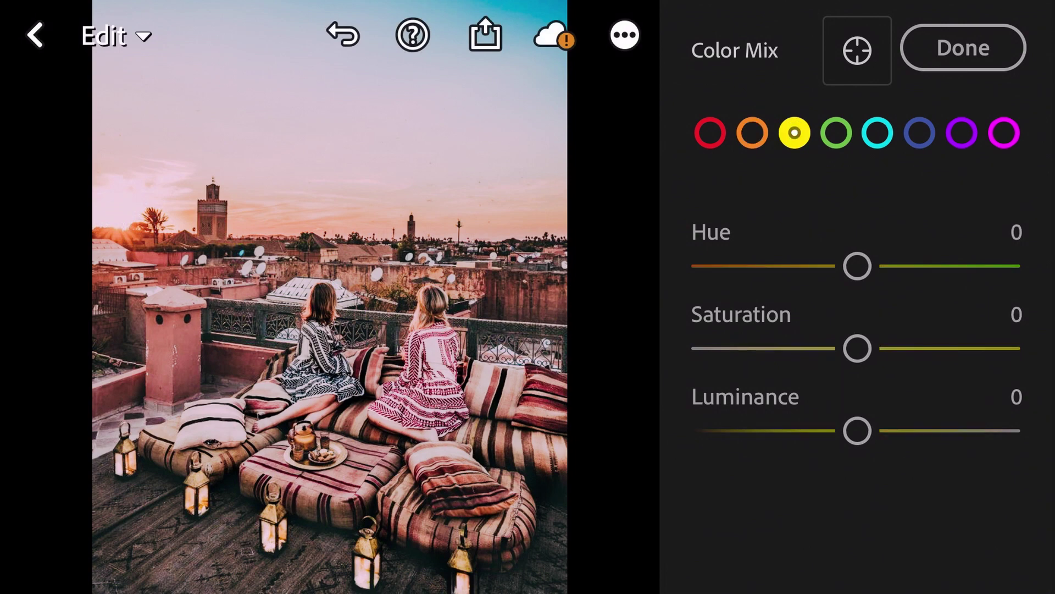
{"action": "left_click_drag", "start_coordinate": [857, 348], "coordinate": [745, 348]}
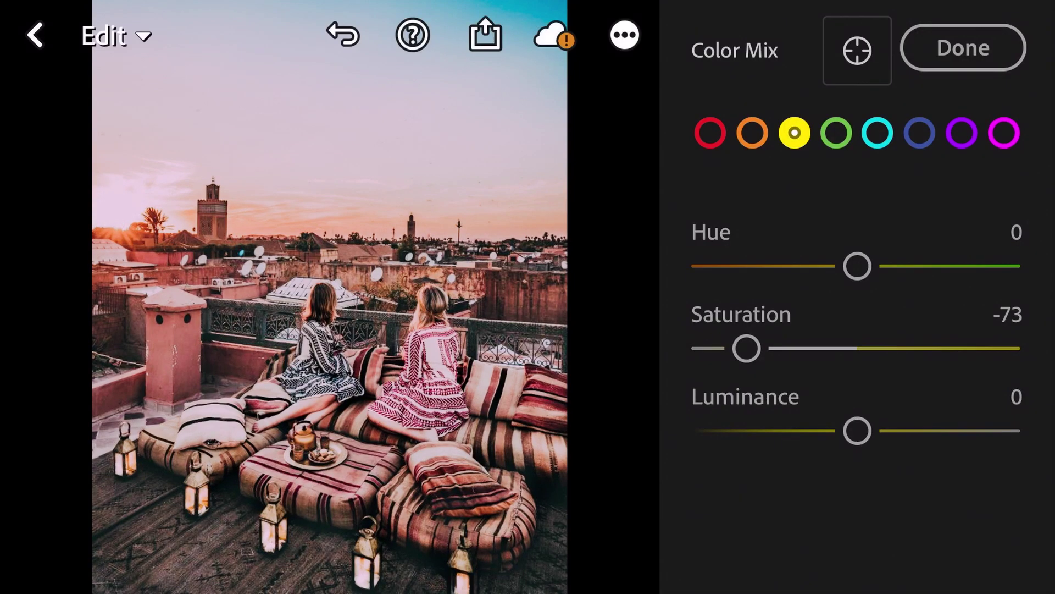
{"action": "left_click_drag", "start_coordinate": [858, 430], "coordinate": [878, 431]}
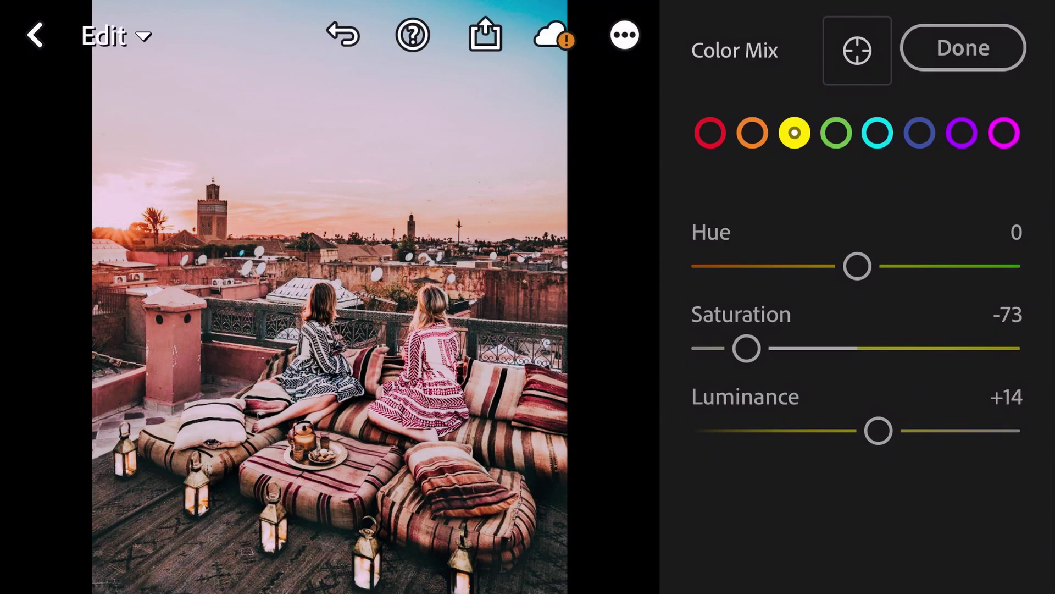
Shift the green hue toward yellow, fully desaturate greens, and set Luminance +26
{"action": "left_click", "coordinate": [836, 133]}
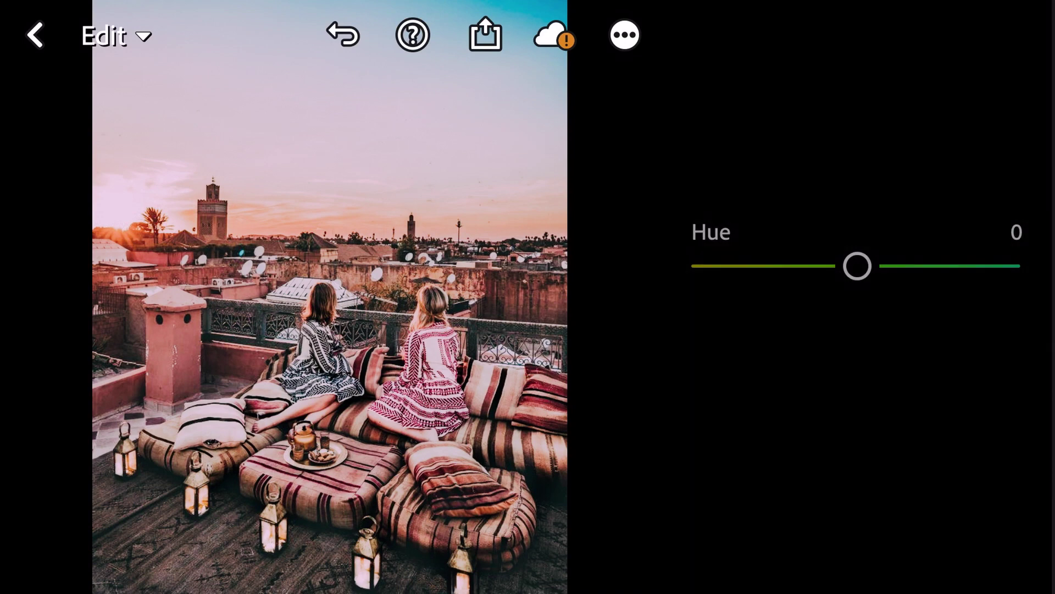
{"action": "left_click_drag", "start_coordinate": [857, 266], "coordinate": [840, 265]}
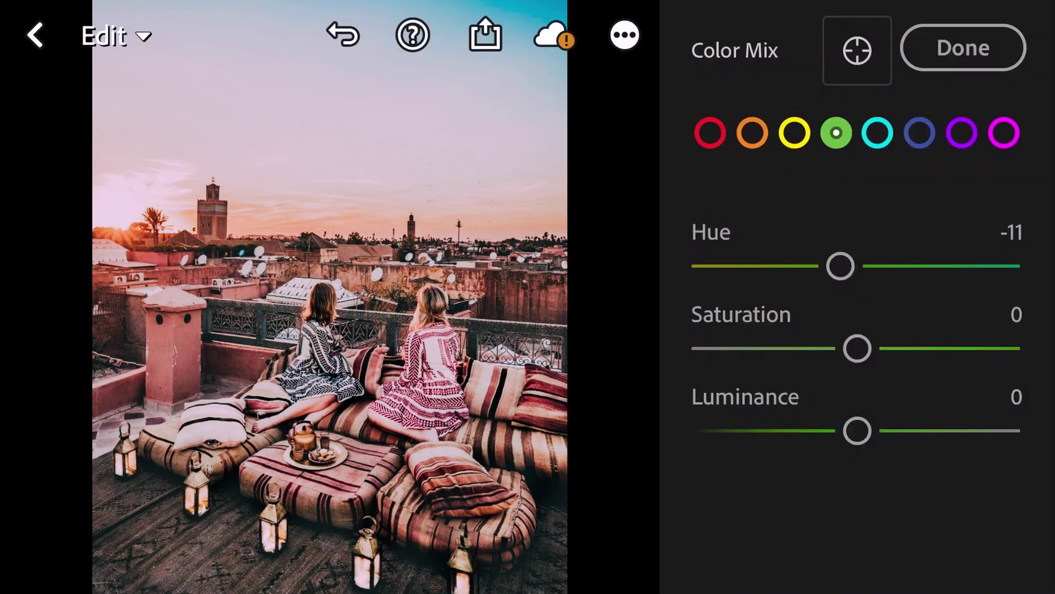
{"action": "left_click_drag", "start_coordinate": [858, 348], "coordinate": [705, 348]}
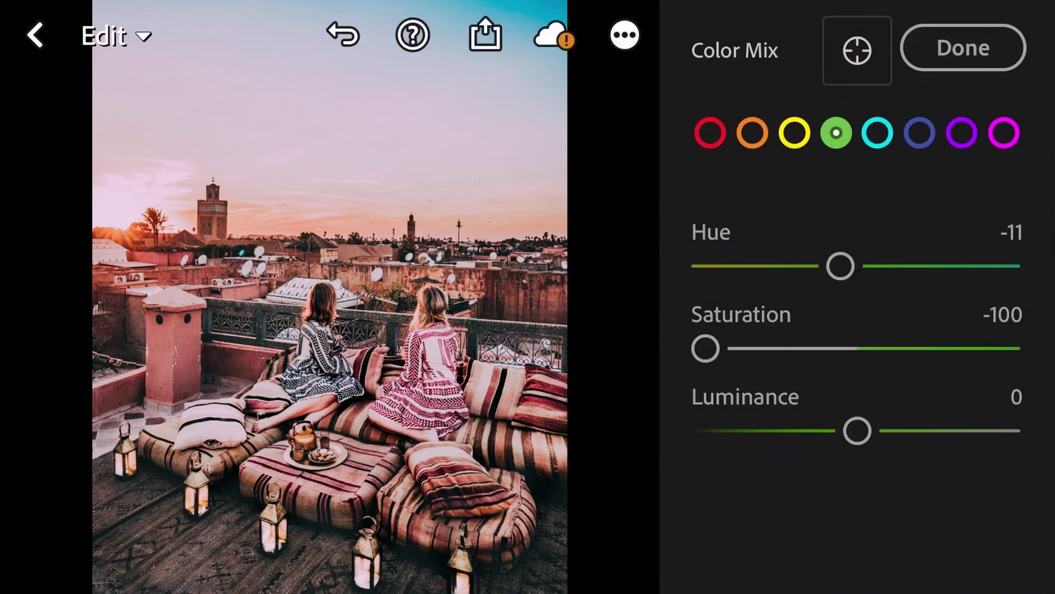
{"action": "left_click_drag", "start_coordinate": [858, 430], "coordinate": [897, 430]}
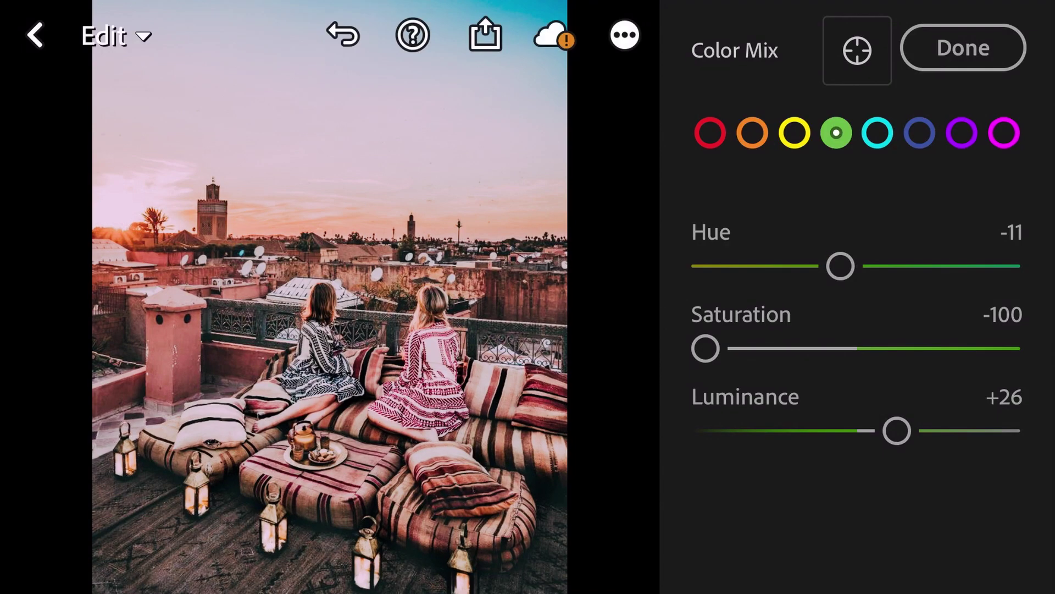
Set aqua Hue +26, Saturation -23 and Luminance +25
{"action": "left_click", "coordinate": [877, 133]}
{"action": "left_click_drag", "start_coordinate": [858, 266], "coordinate": [898, 266]}
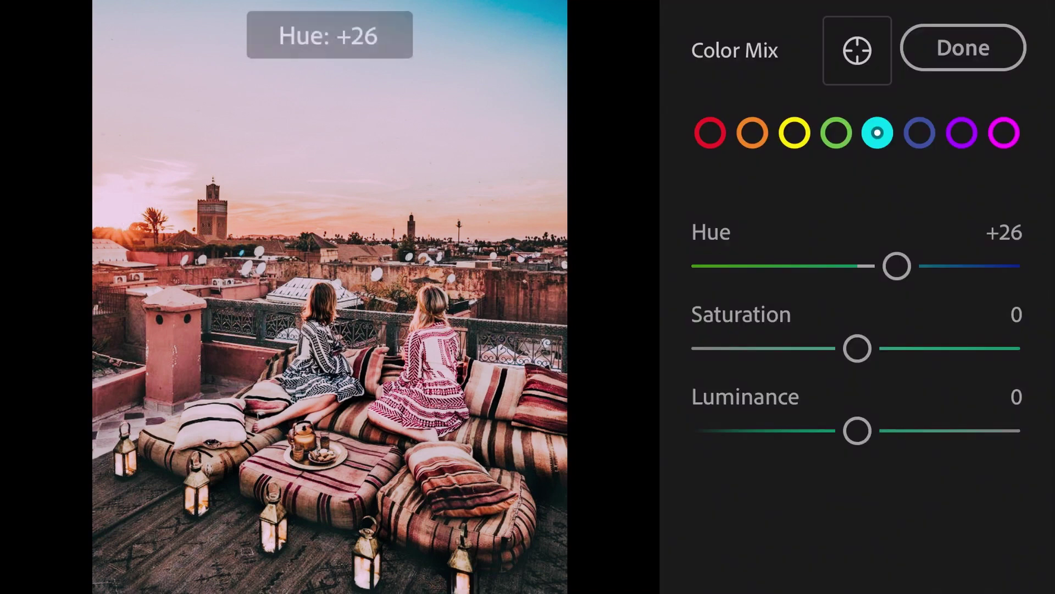
{"action": "left_click_drag", "start_coordinate": [857, 348], "coordinate": [822, 349]}
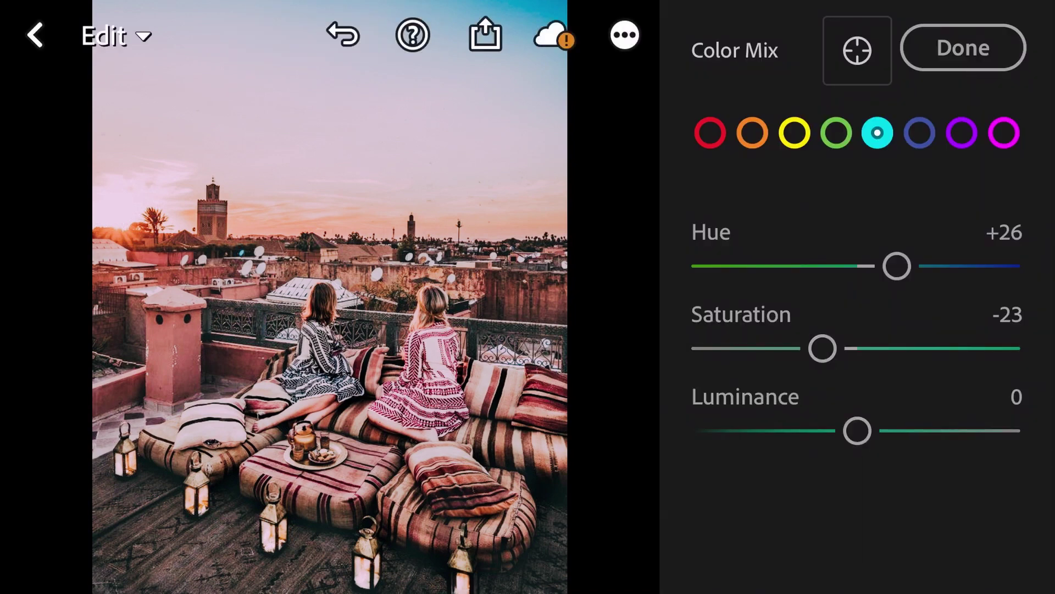
{"action": "left_click_drag", "start_coordinate": [857, 430], "coordinate": [895, 431]}
{"action": "left_click", "coordinate": [919, 133]}
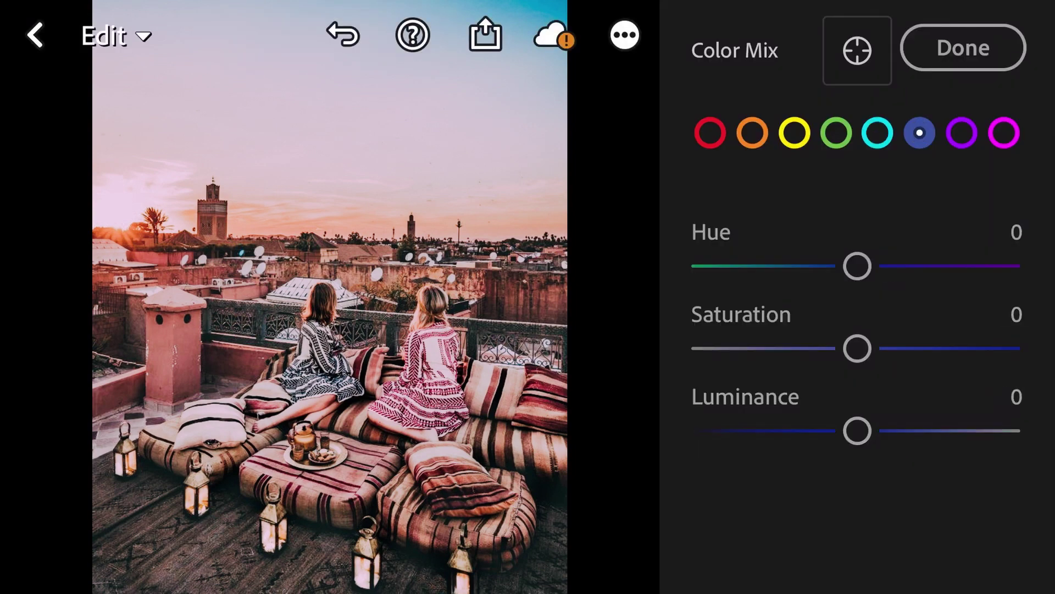
Set blue Hue -11, Saturation -64, Luminance -12, and purple Hue +29, Luminance +29
{"action": "left_click_drag", "start_coordinate": [858, 266], "coordinate": [840, 265]}
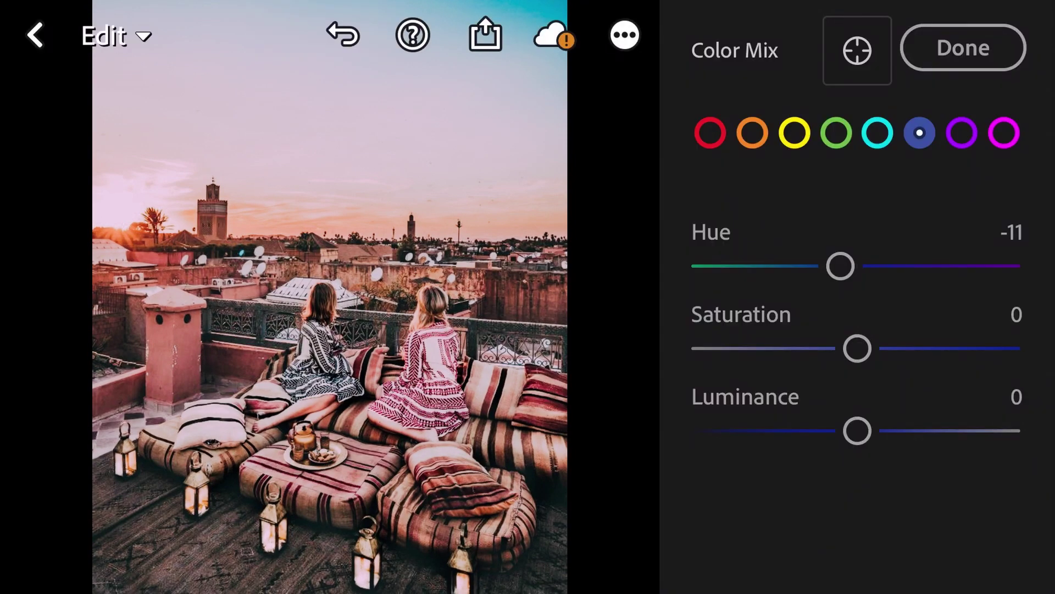
{"action": "left_click_drag", "start_coordinate": [857, 348], "coordinate": [761, 348]}
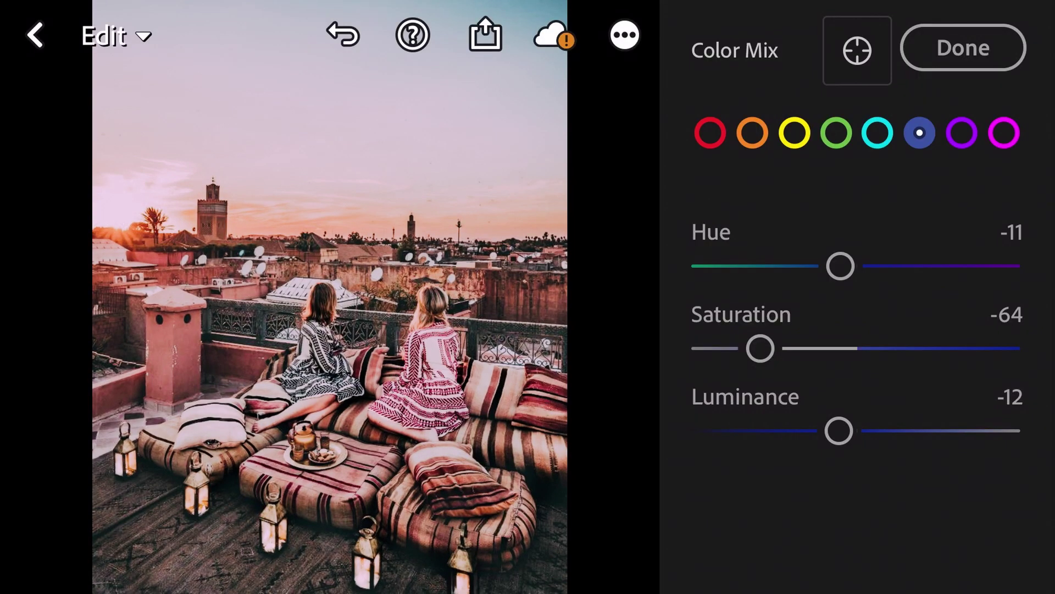
{"action": "left_click", "coordinate": [961, 133]}
{"action": "left_click_drag", "start_coordinate": [858, 265], "coordinate": [901, 265]}
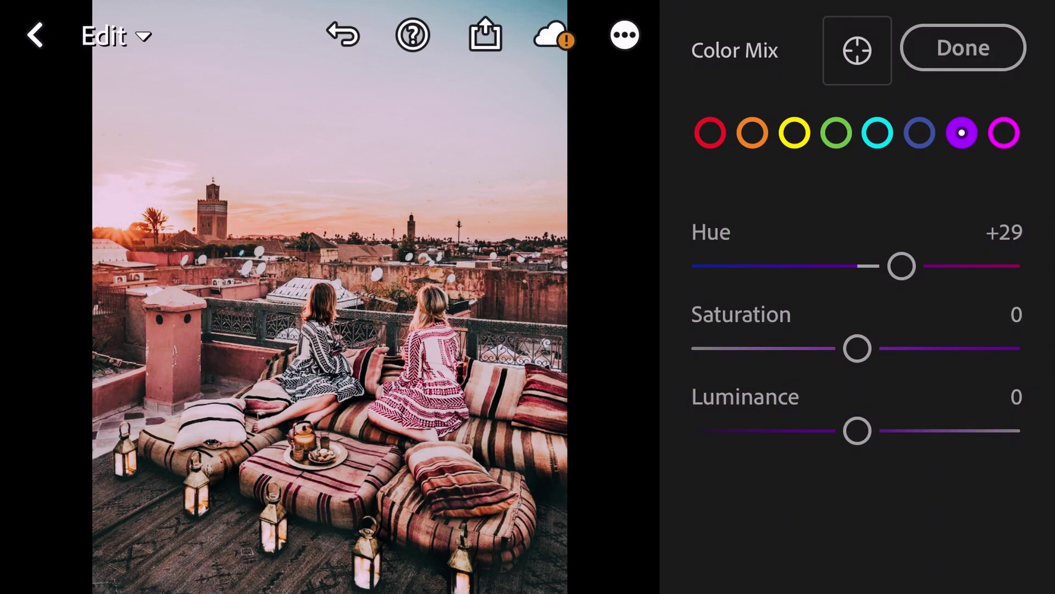
{"action": "left_click_drag", "start_coordinate": [857, 348], "coordinate": [781, 348]}
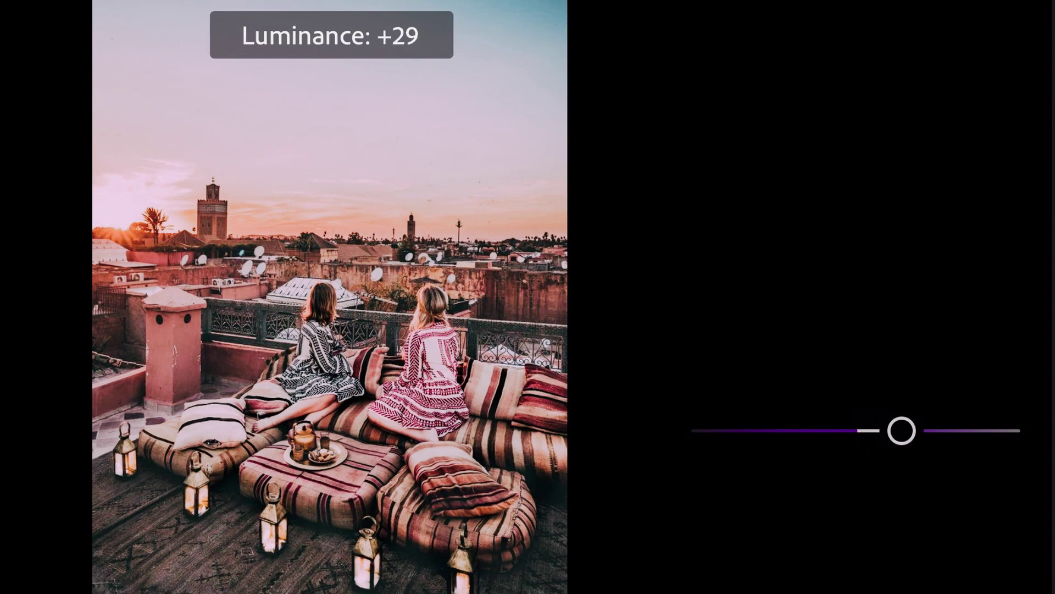
{"action": "left_click_drag", "start_coordinate": [901, 430], "coordinate": [901, 430]}
Set magenta Hue +2, Saturation -35, Luminance +26 and close Color Mix
{"action": "left_click", "coordinate": [1004, 132]}
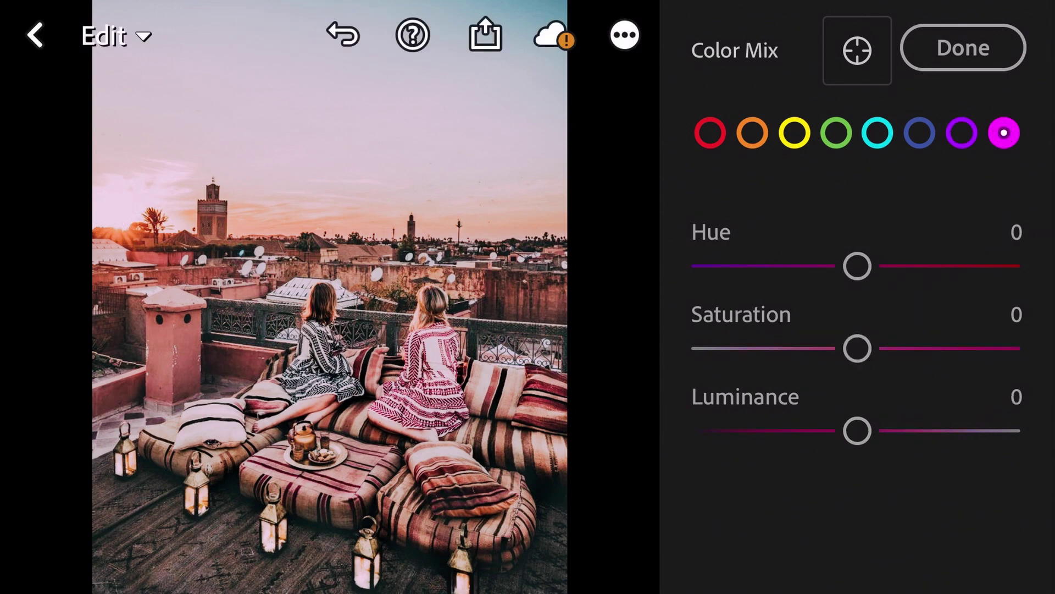
{"action": "left_click_drag", "start_coordinate": [858, 266], "coordinate": [860, 266]}
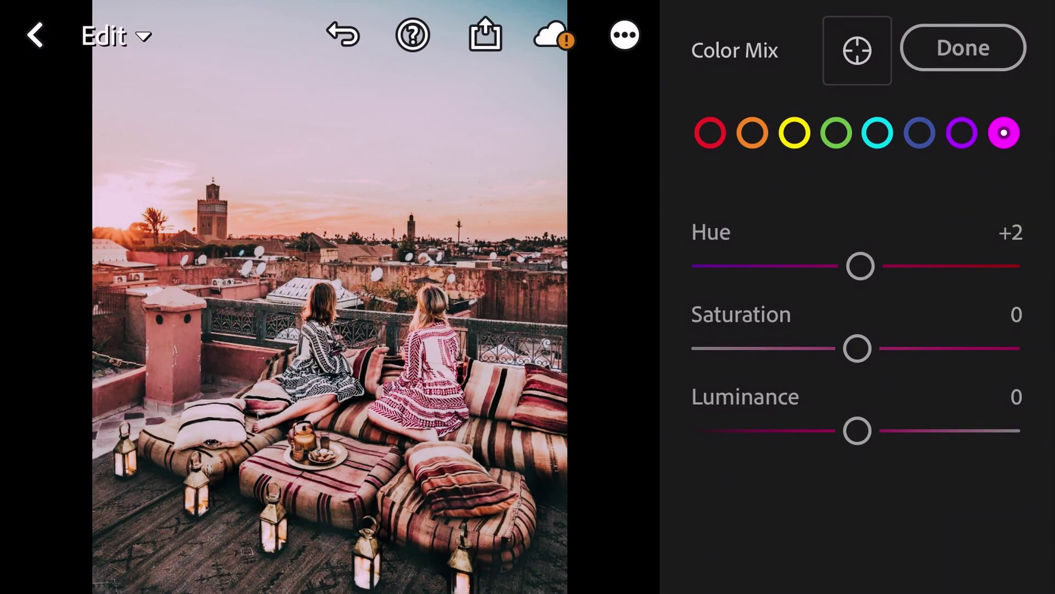
{"action": "left_click_drag", "start_coordinate": [857, 348], "coordinate": [804, 348]}
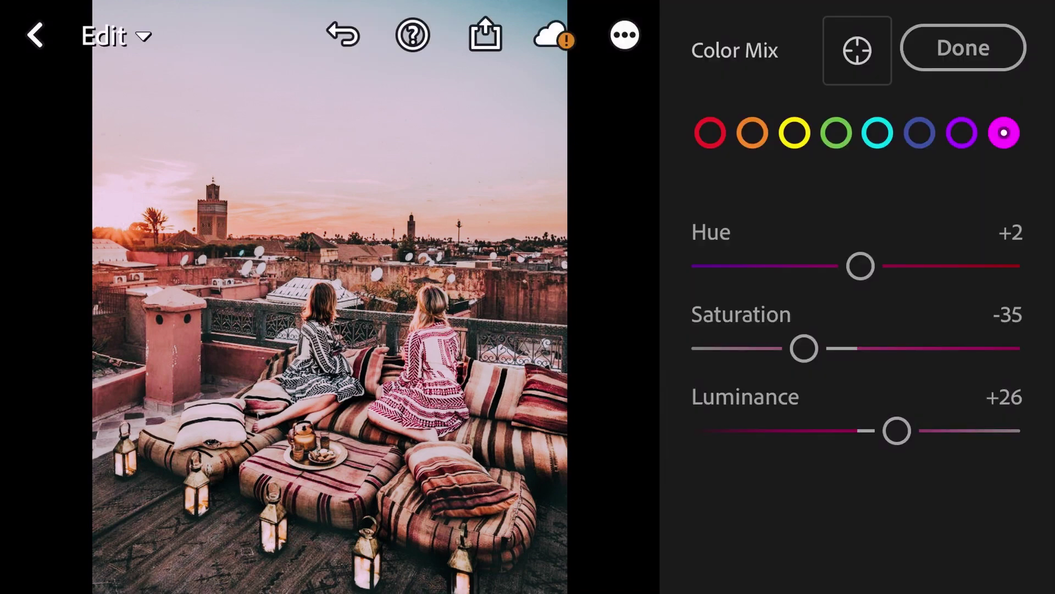
{"action": "left_click", "coordinate": [964, 48]}
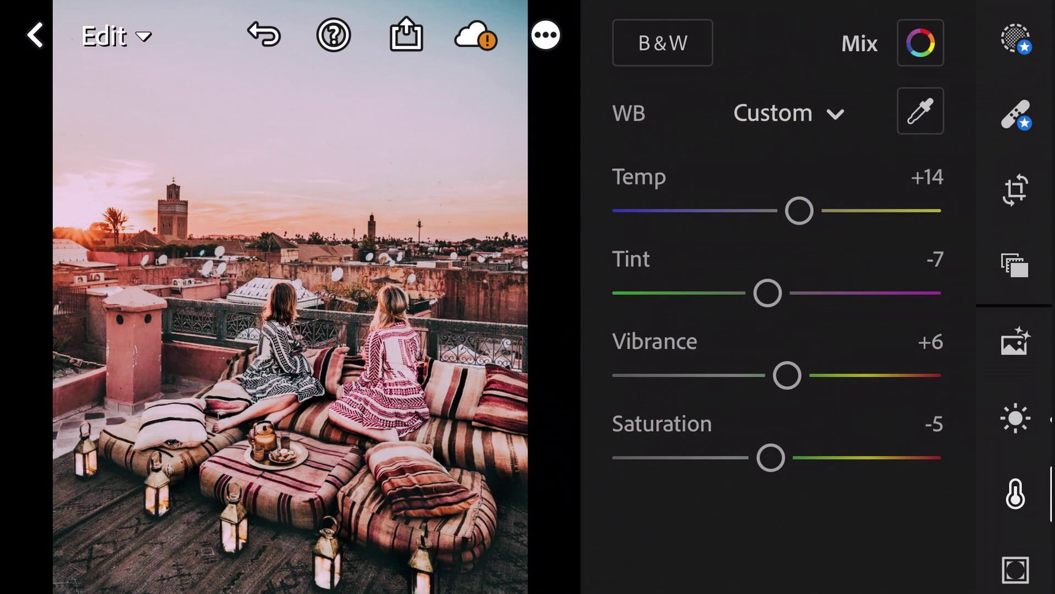
{"action": "left_click_drag", "start_coordinate": [1015, 512], "coordinate": [1016, 326]}
In Effects, set Clarity +6 and Grain 10 with Size 40 and Roughness 45
{"action": "left_click", "coordinate": [1017, 383]}
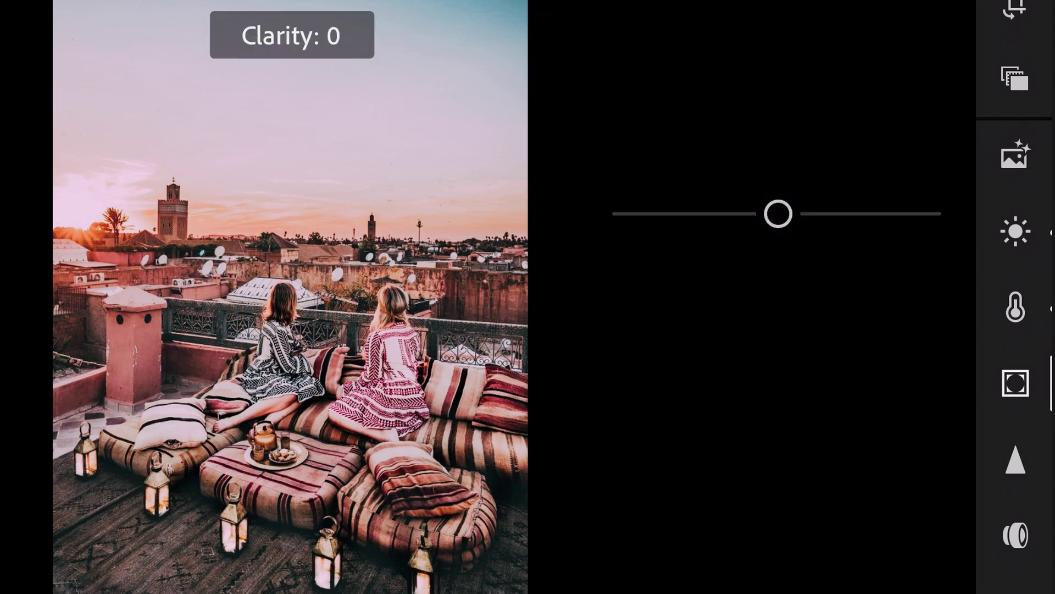
{"action": "left_click_drag", "start_coordinate": [779, 214], "coordinate": [788, 214]}
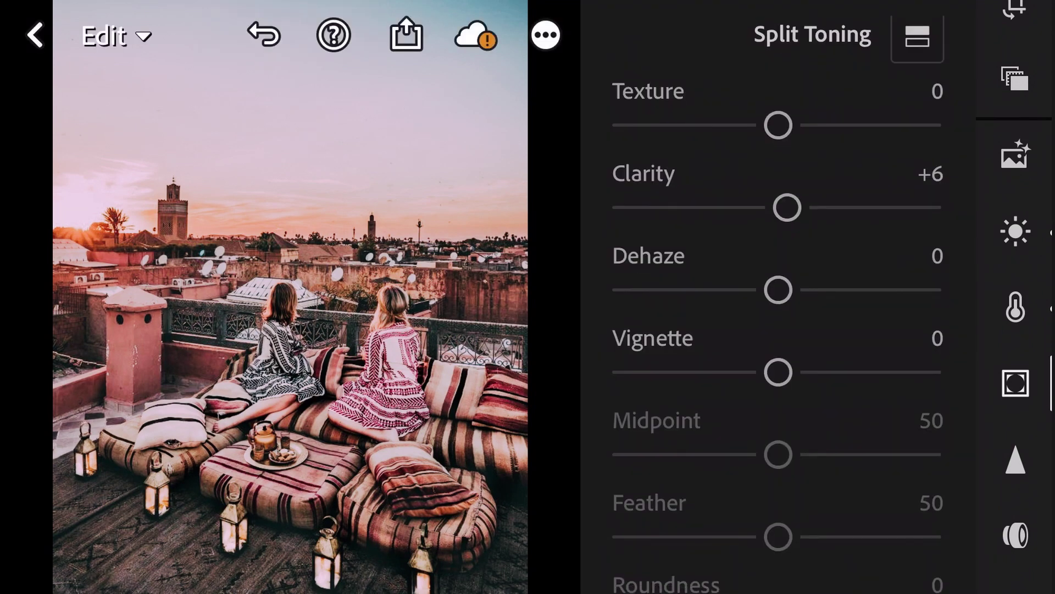
{"action": "scroll", "coordinate": [779, 305], "scroll_direction": "down", "scroll_amount": 1}
{"action": "scroll", "coordinate": [779, 305], "scroll_direction": "down", "scroll_amount": 3}
{"action": "scroll", "coordinate": [778, 305], "scroll_direction": "down", "scroll_amount": 3}
{"action": "scroll", "coordinate": [779, 305], "scroll_direction": "down", "scroll_amount": 1}
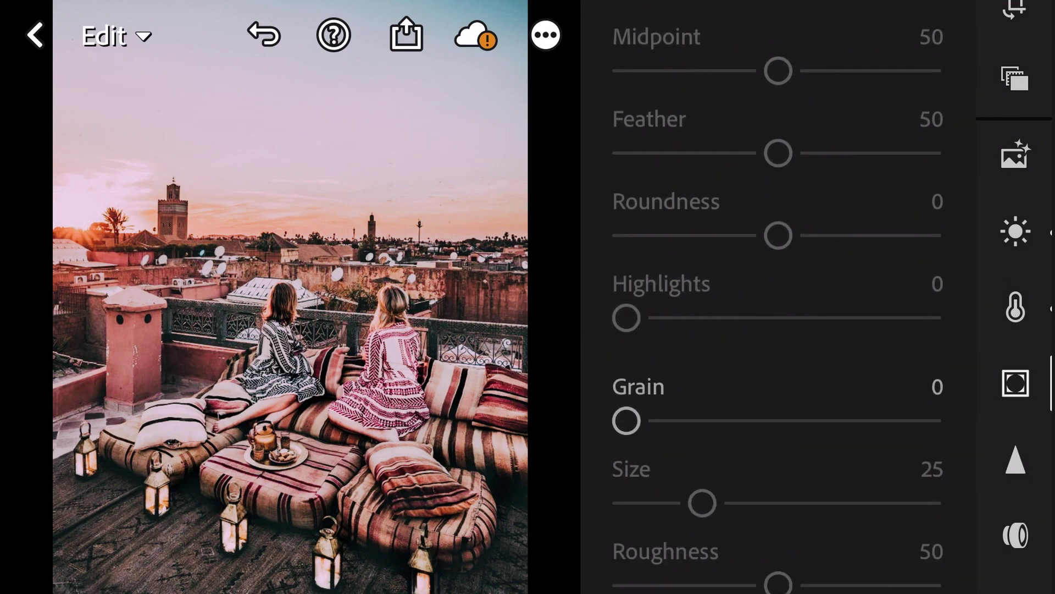
{"action": "left_click_drag", "start_coordinate": [628, 418], "coordinate": [657, 417]}
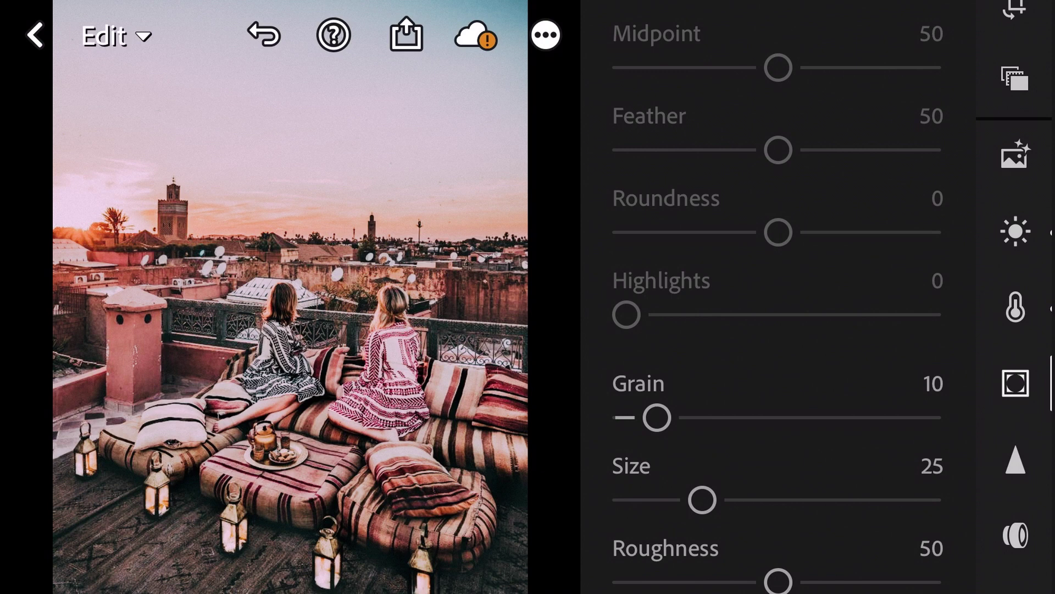
{"action": "left_click_drag", "start_coordinate": [703, 499], "coordinate": [747, 500]}
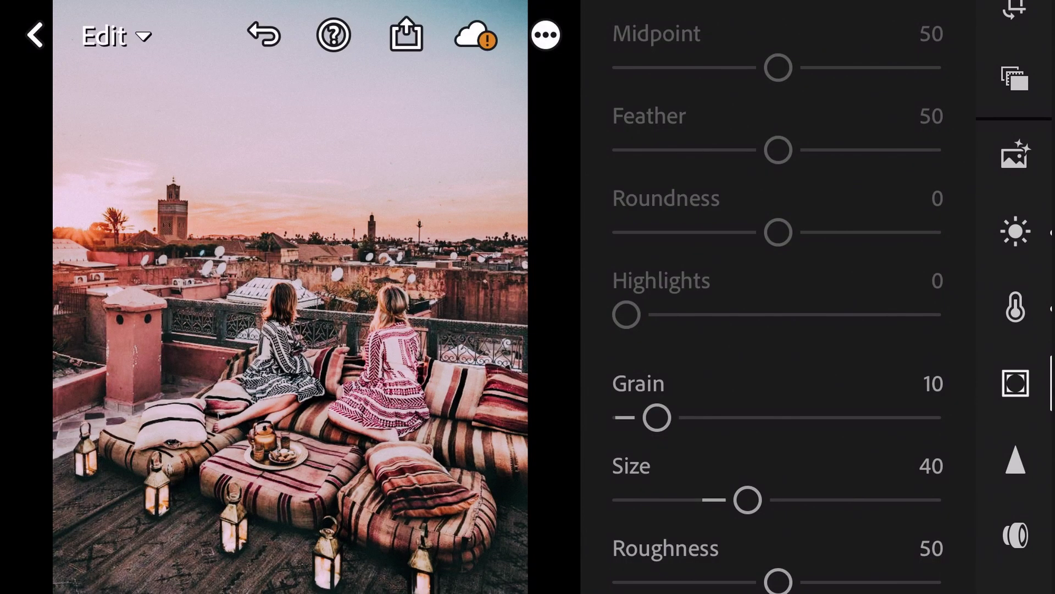
{"action": "scroll", "coordinate": [777, 297], "scroll_direction": "down", "scroll_amount": 2}
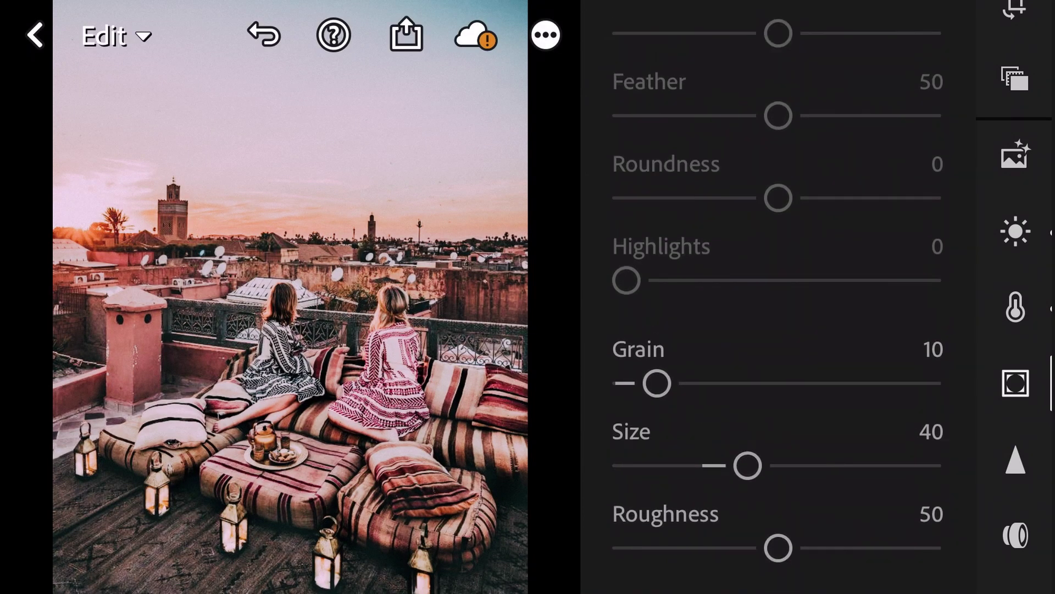
{"action": "mouse_move", "coordinate": [779, 548]}
{"action": "left_mouse_down"}
{"action": "mouse_move", "coordinate": [790, 547]}
{"action": "mouse_move", "coordinate": [763, 547]}
{"action": "left_mouse_up"}
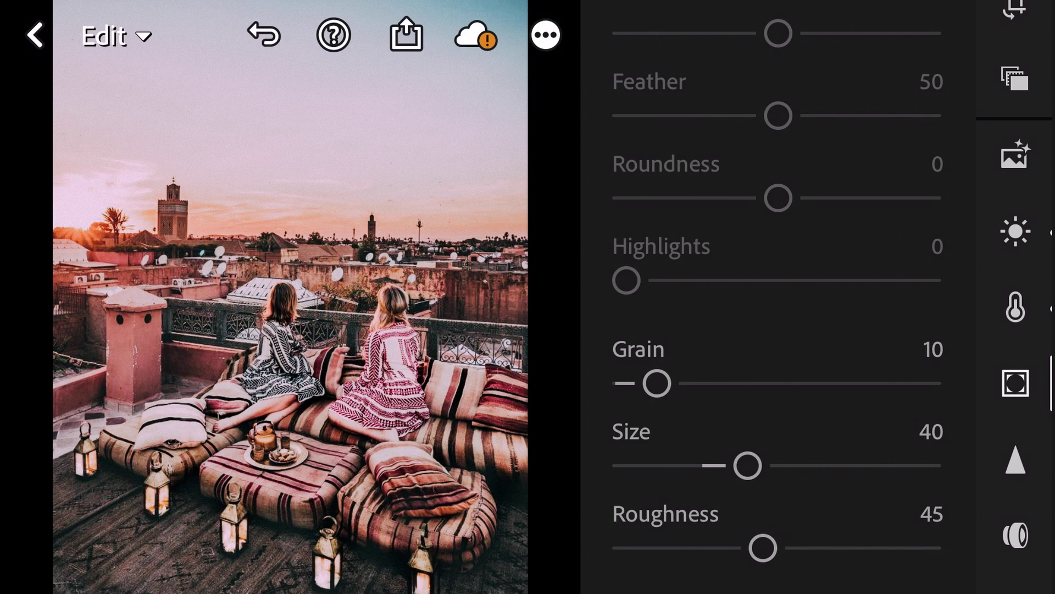
{"action": "left_click", "coordinate": [1015, 459]}
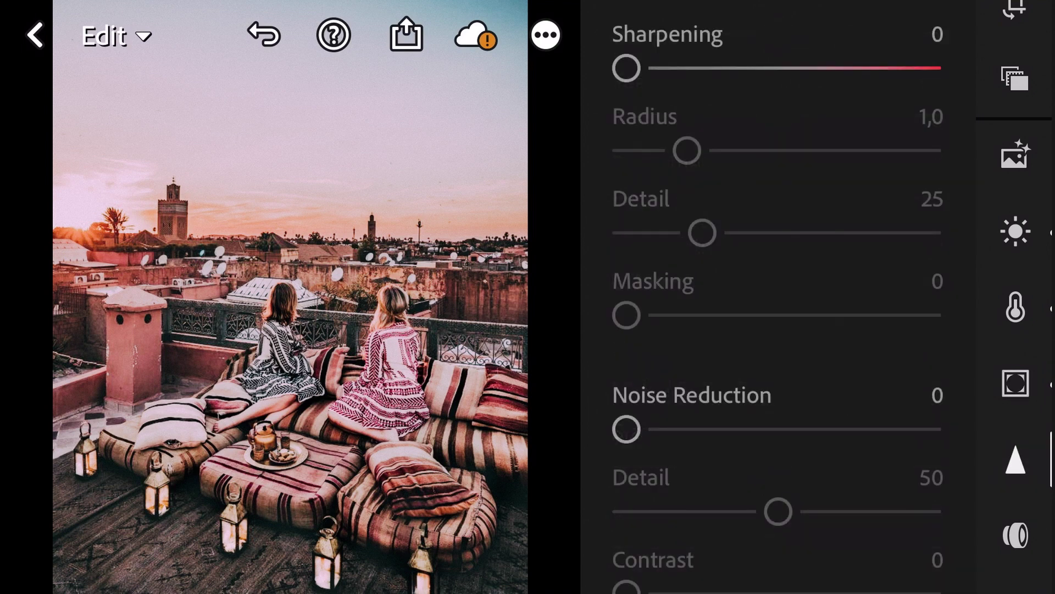
Set Sharpening 9, Noise Reduction 8 and Color Noise Reduction 25, then close the Detail panel
{"action": "left_click_drag", "start_coordinate": [625, 68], "coordinate": [645, 68]}
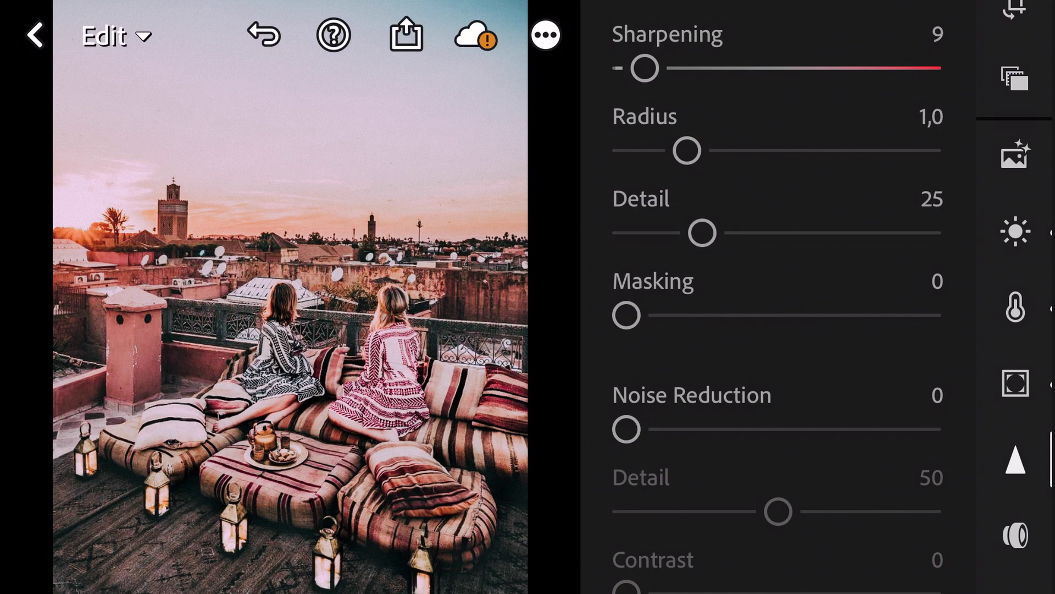
{"action": "left_click_drag", "start_coordinate": [626, 428], "coordinate": [650, 429]}
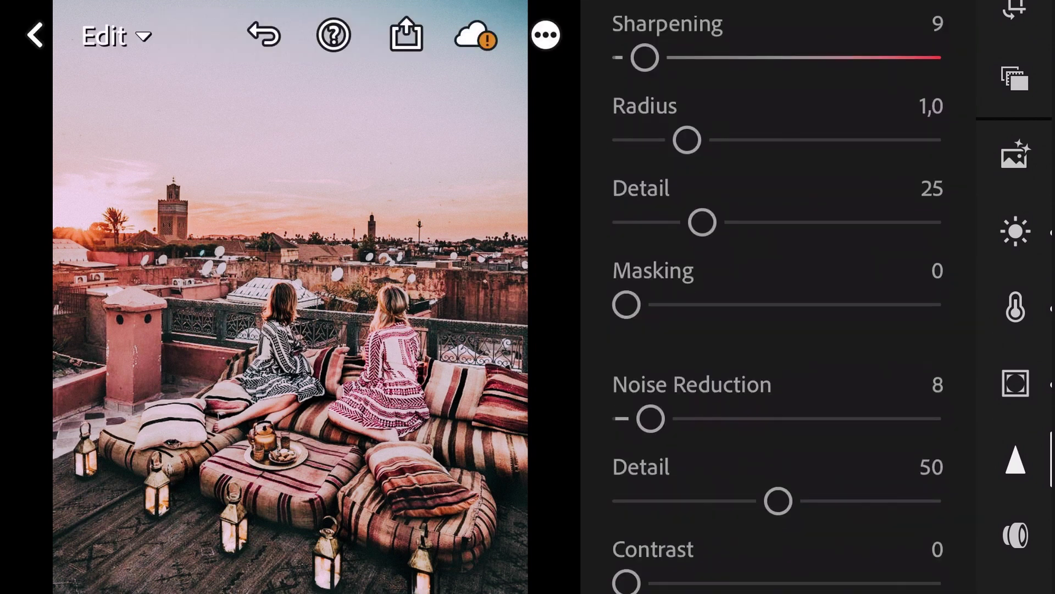
{"action": "scroll", "coordinate": [778, 304], "scroll_direction": "down", "scroll_amount": 5}
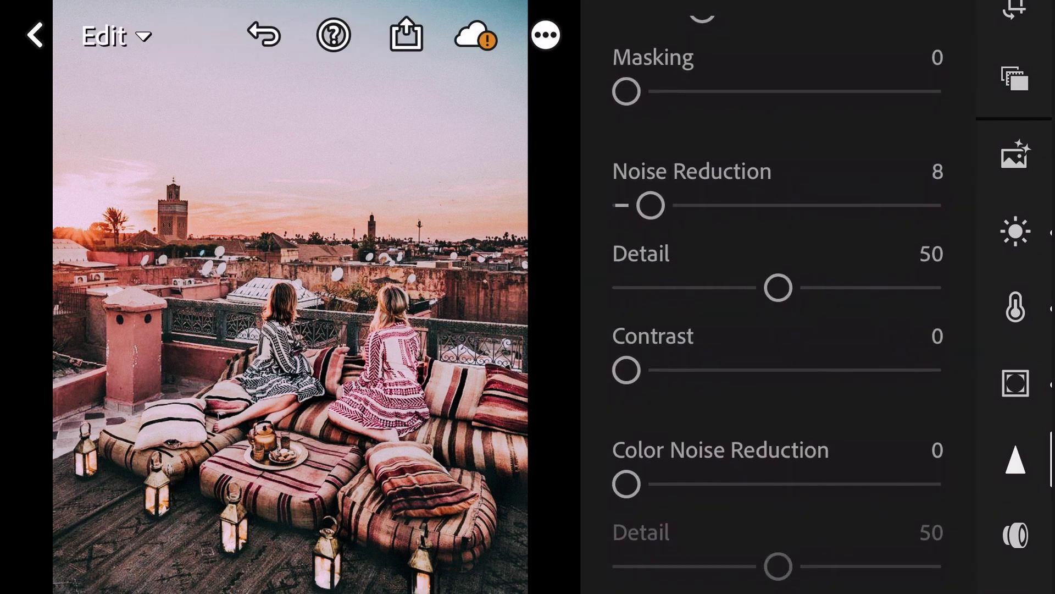
{"action": "left_click_drag", "start_coordinate": [626, 484], "coordinate": [702, 485]}
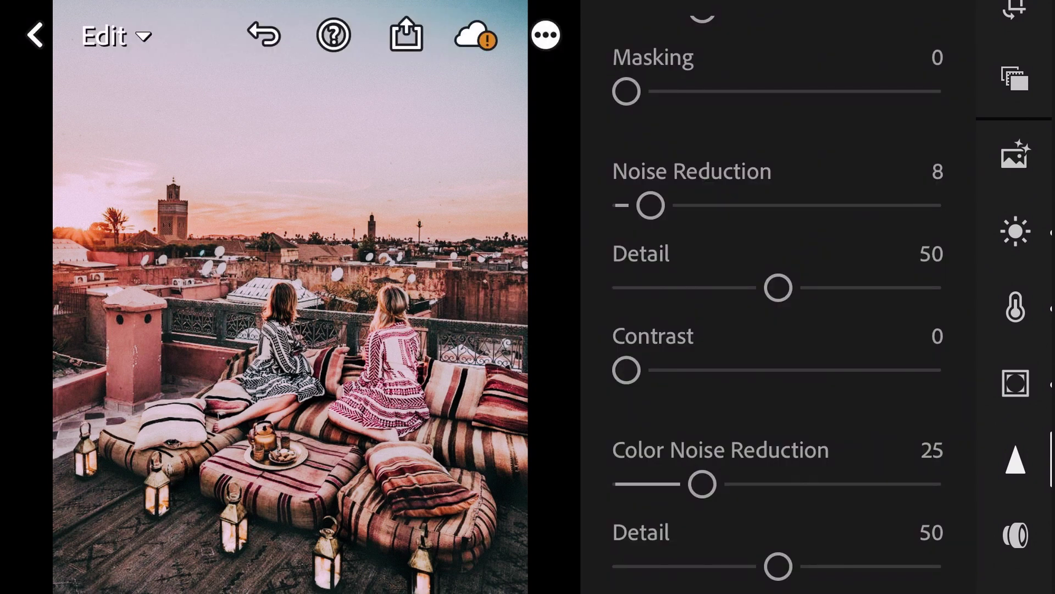
{"action": "left_click", "coordinate": [1016, 459]}
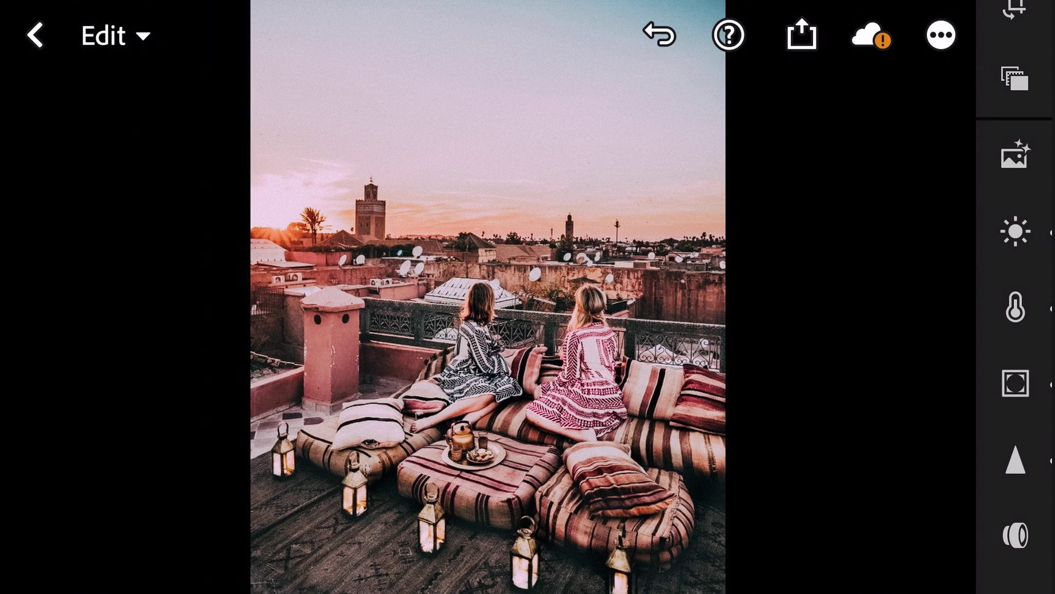
{"action": "left_click", "coordinate": [488, 297]}
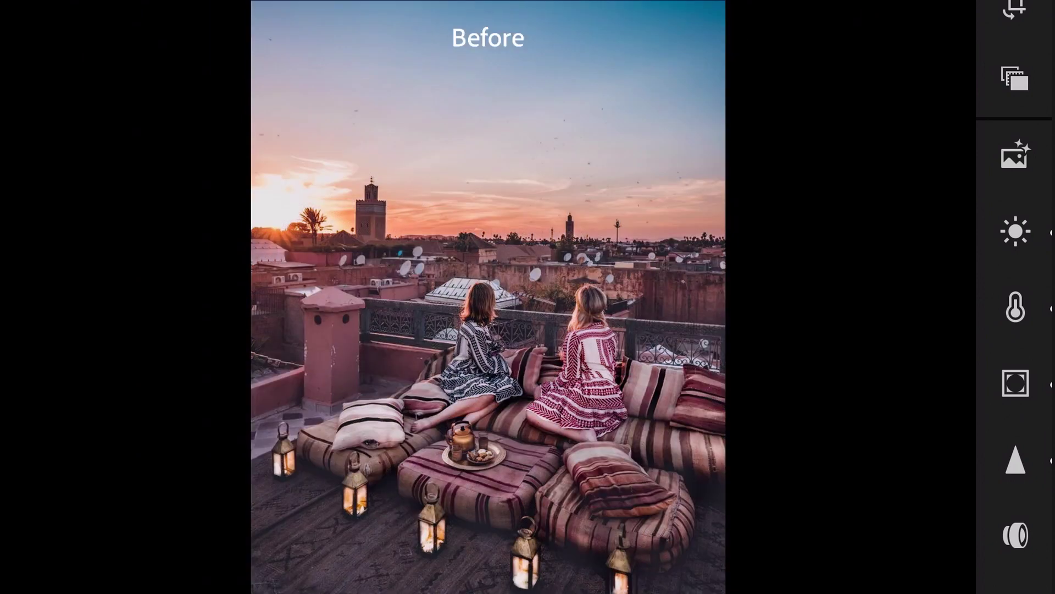
{"action": "left_click", "coordinate": [488, 297]}
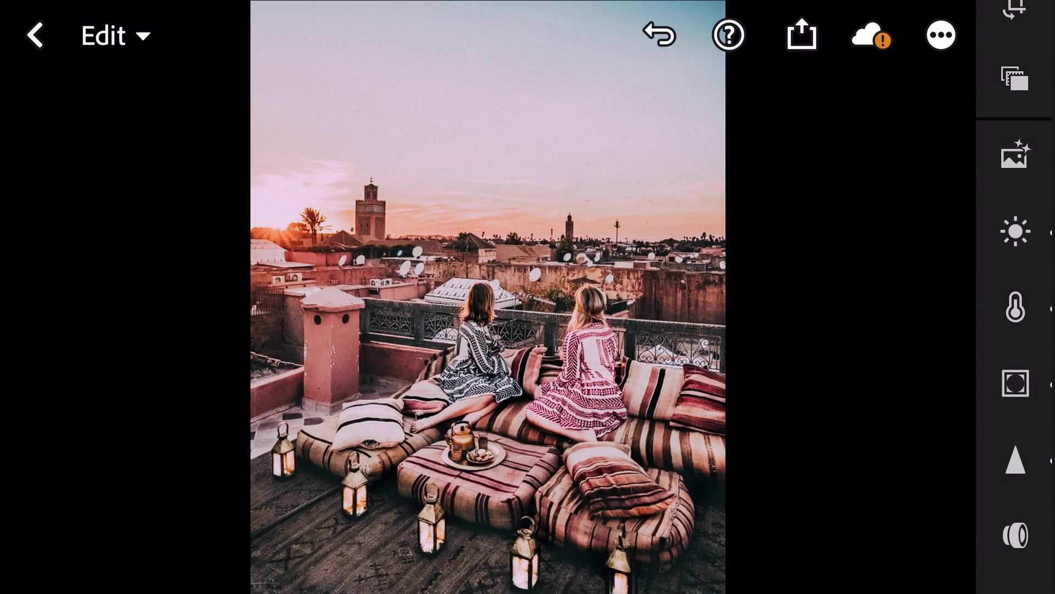
{"action": "left_click", "coordinate": [488, 297]}
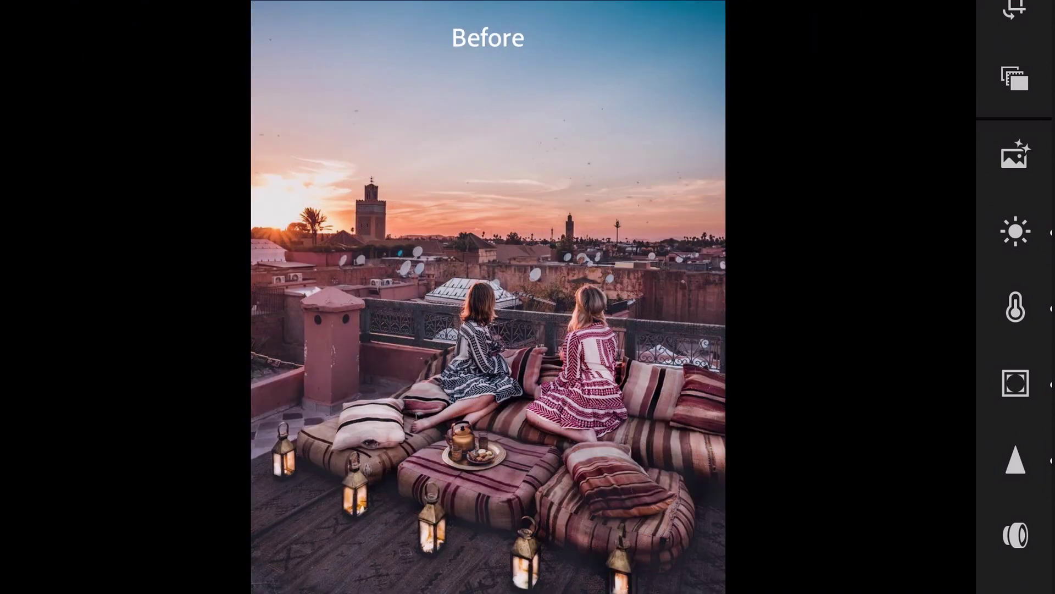
{"action": "left_click", "coordinate": [488, 298]}
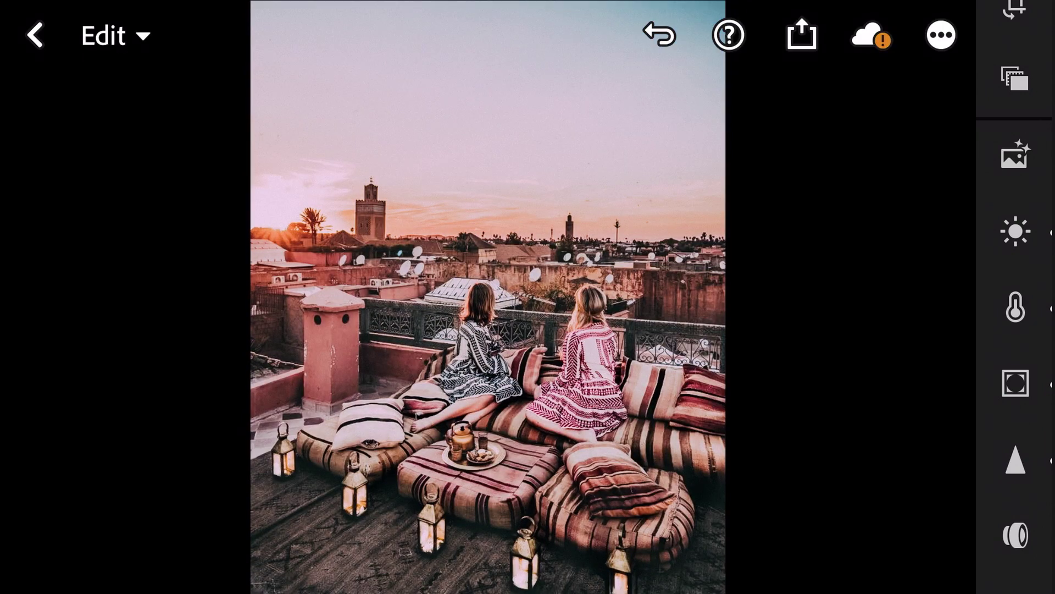